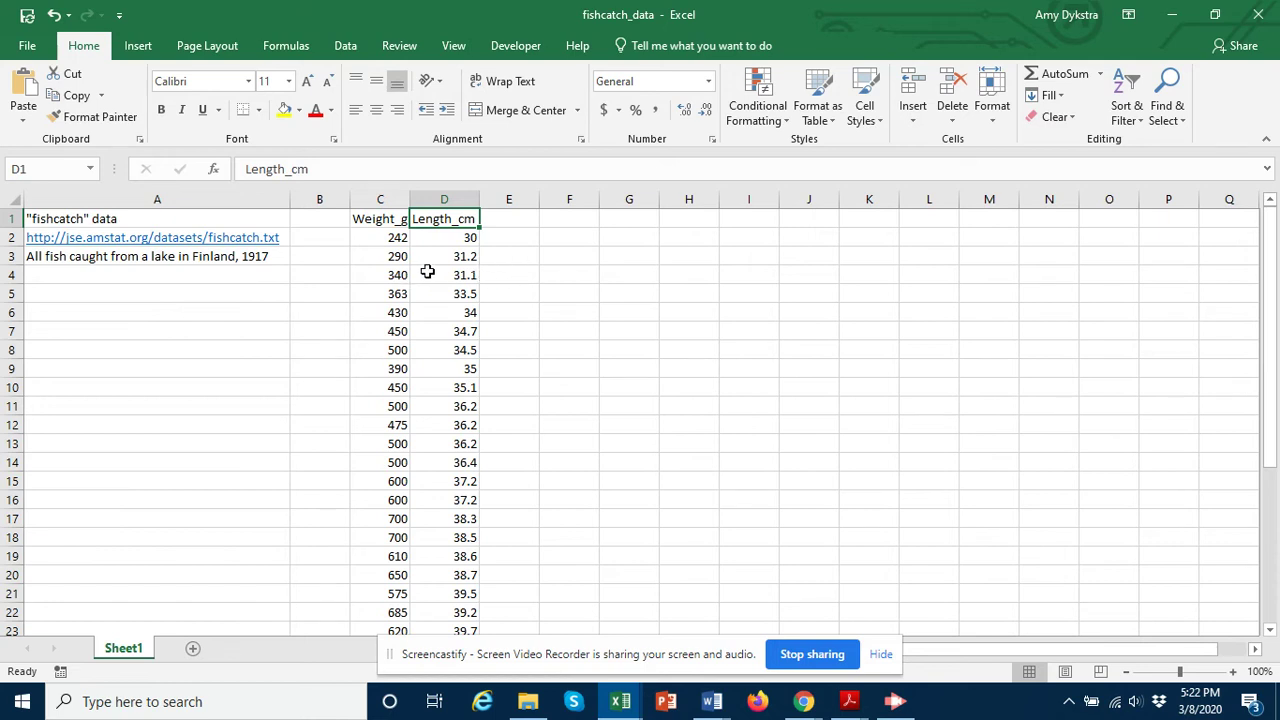
Insert a markers-only scatter chart of the weight and length data in C1:D35 and move it clear of the data columns
scroll(422, 272, down, 5)
scroll(420, 275, up, 5)
click(581, 258)
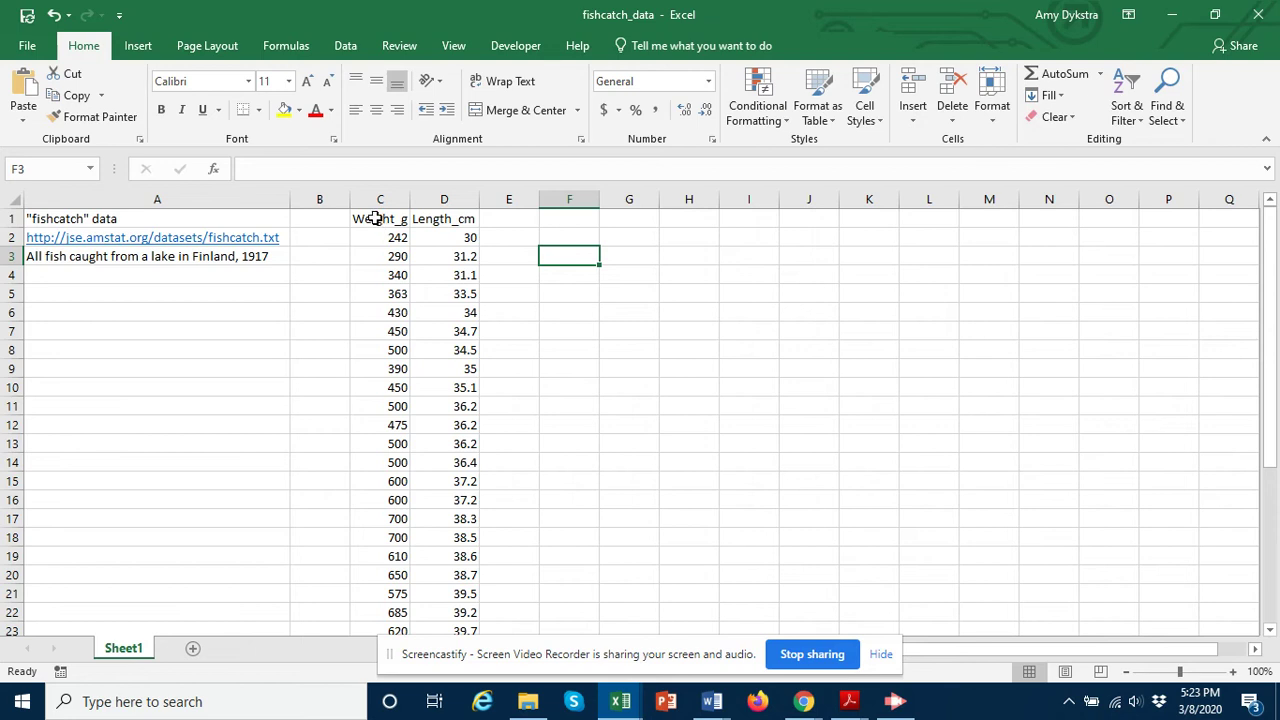
drag(380, 219, 426, 588)
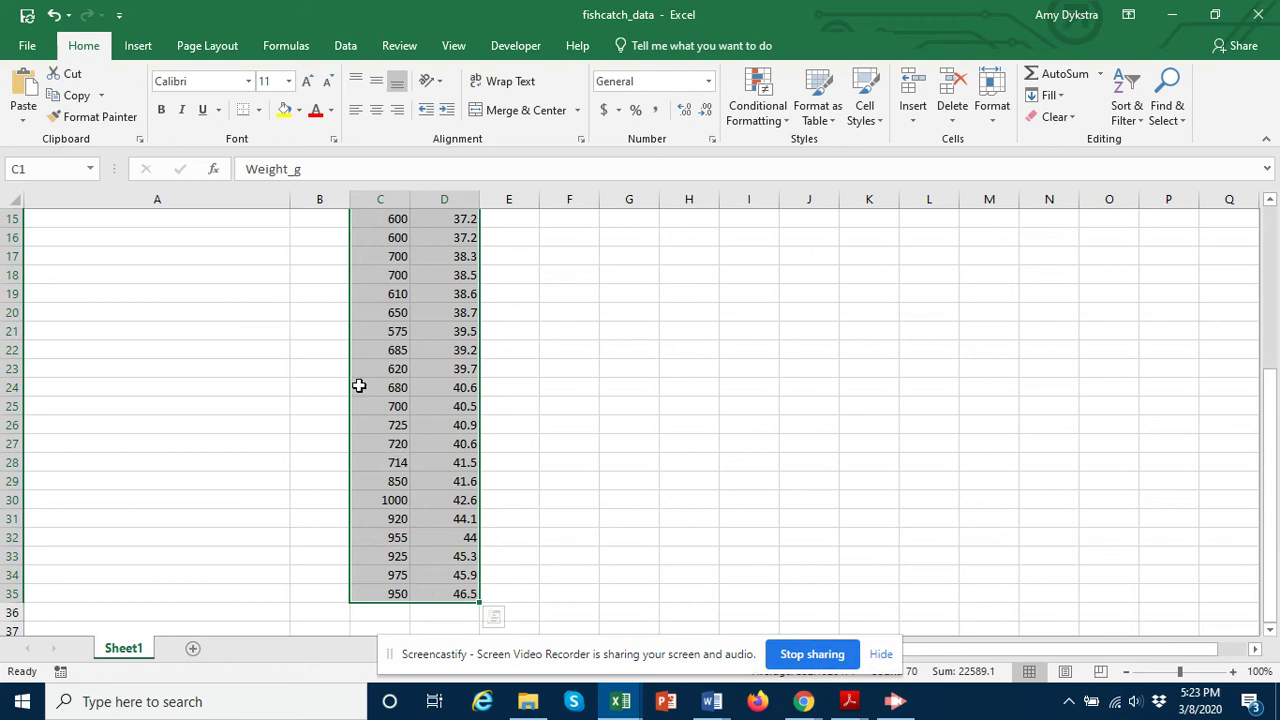
click(139, 46)
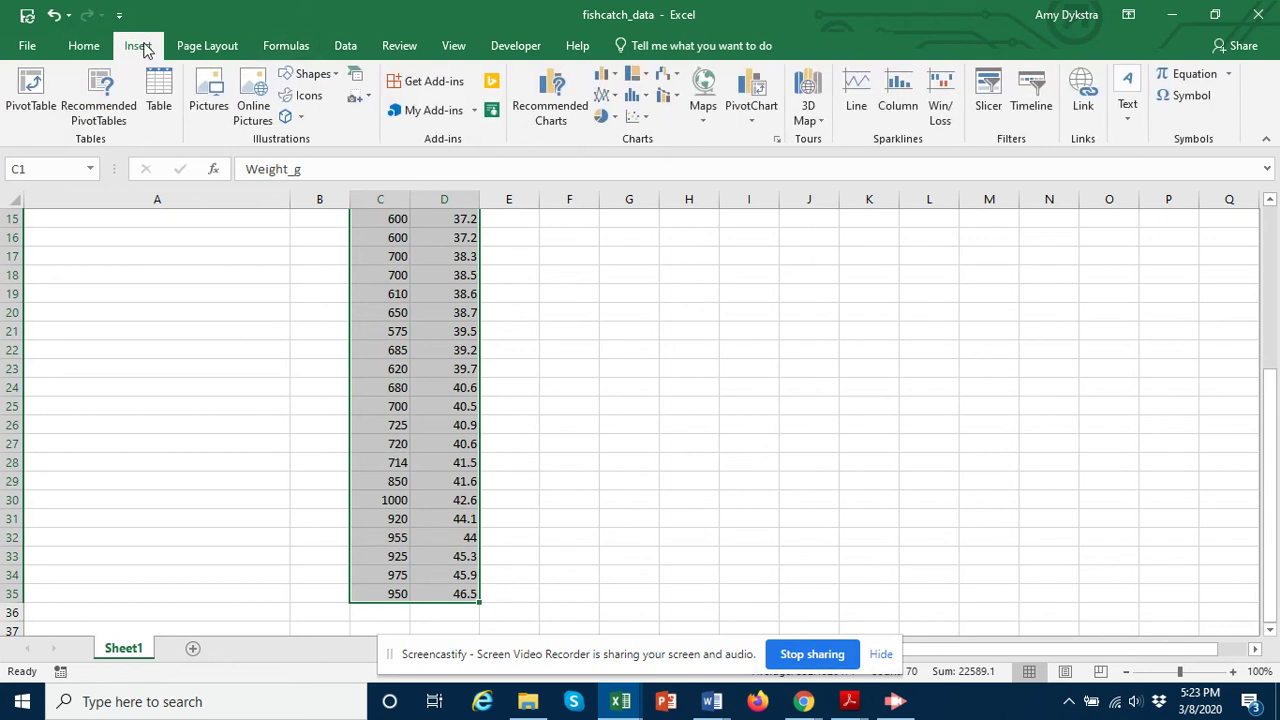
click(641, 122)
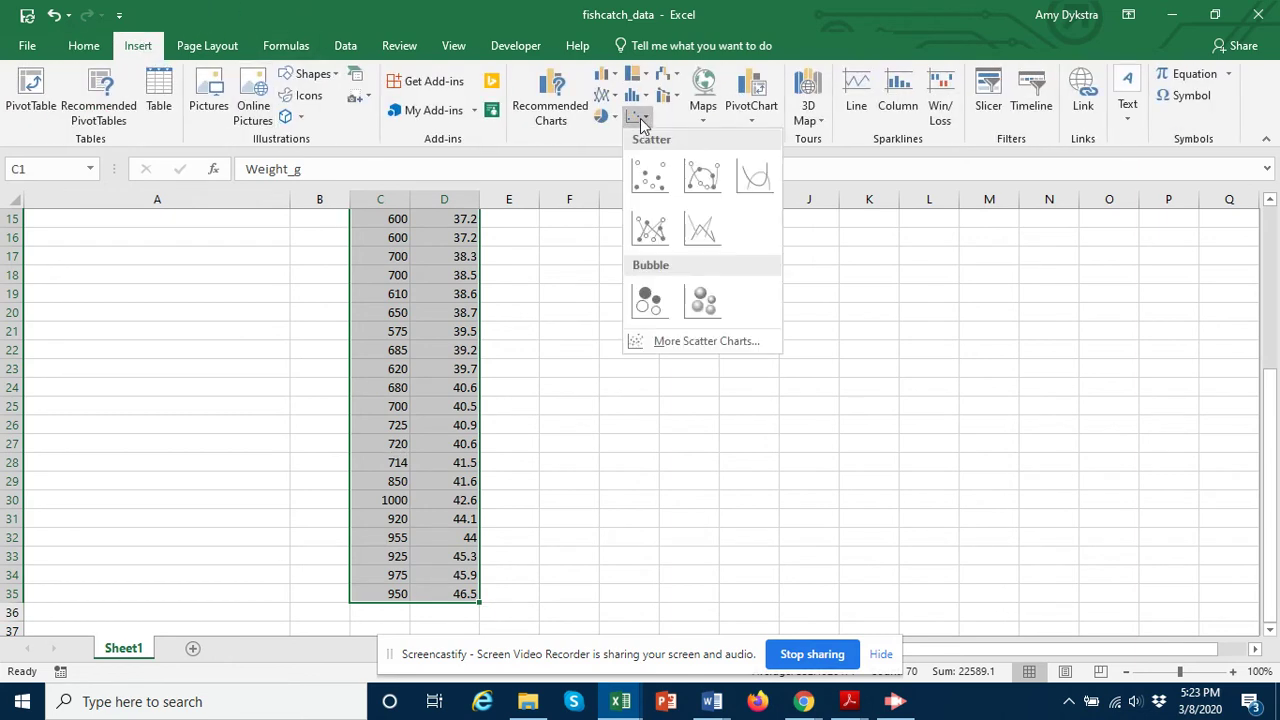
click(647, 178)
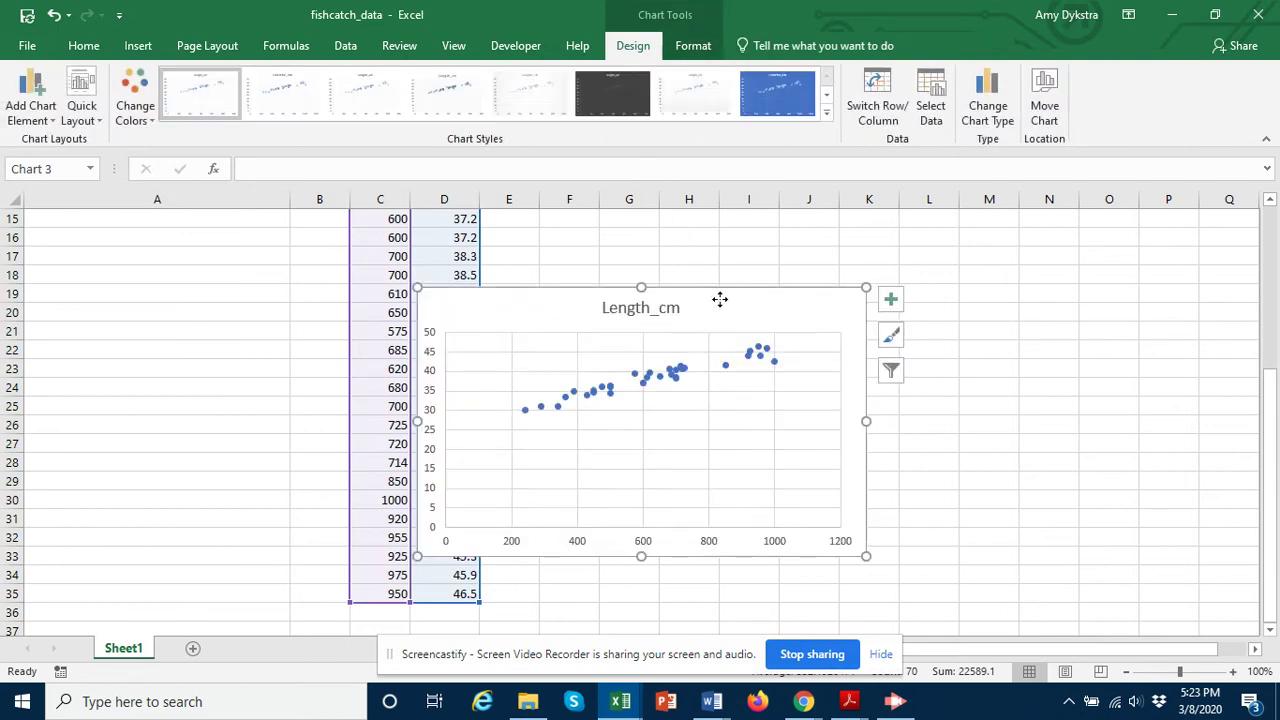
drag(720, 297, 906, 249)
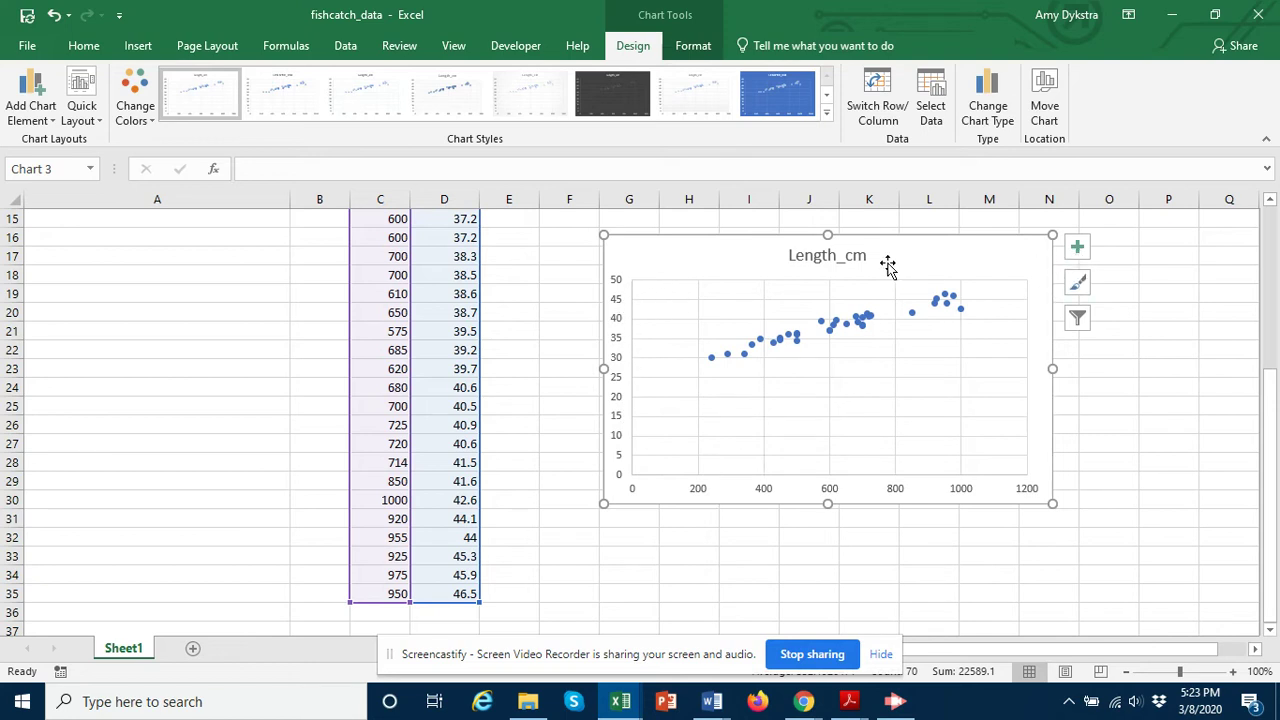
Add a primary horizontal axis title to the chart reading "Weight (g)"
click(1071, 254)
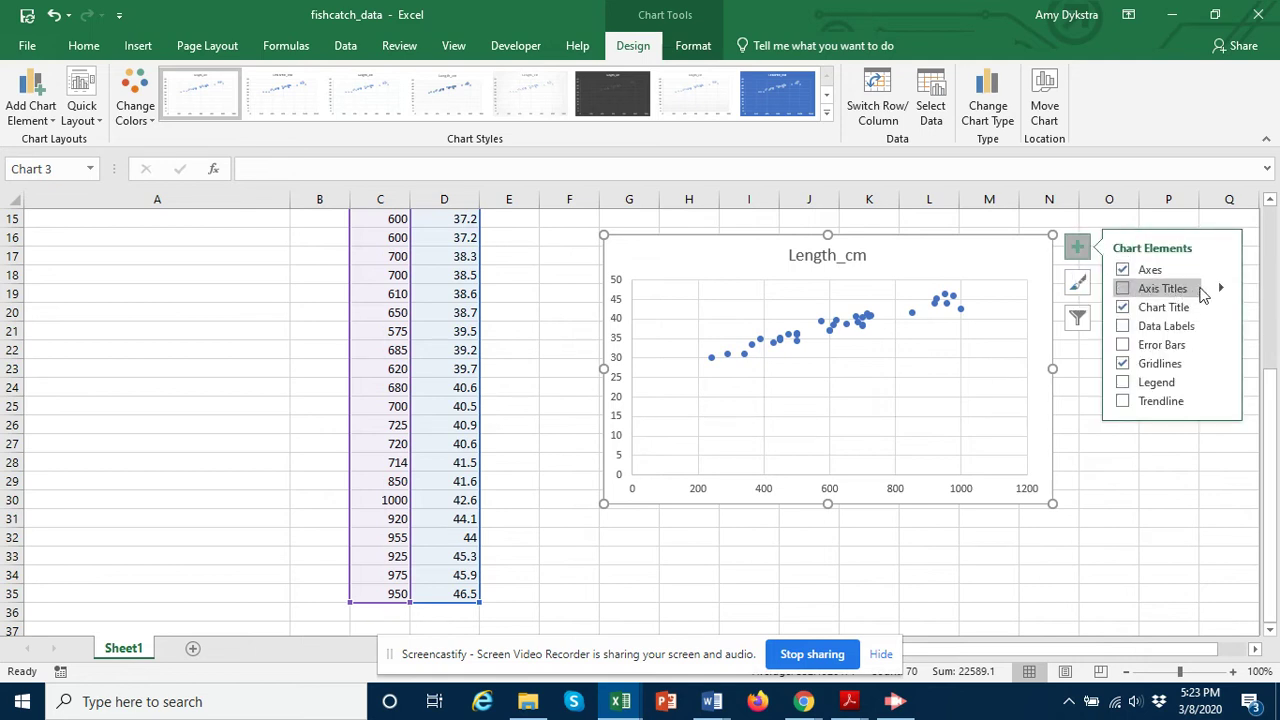
click(1220, 290)
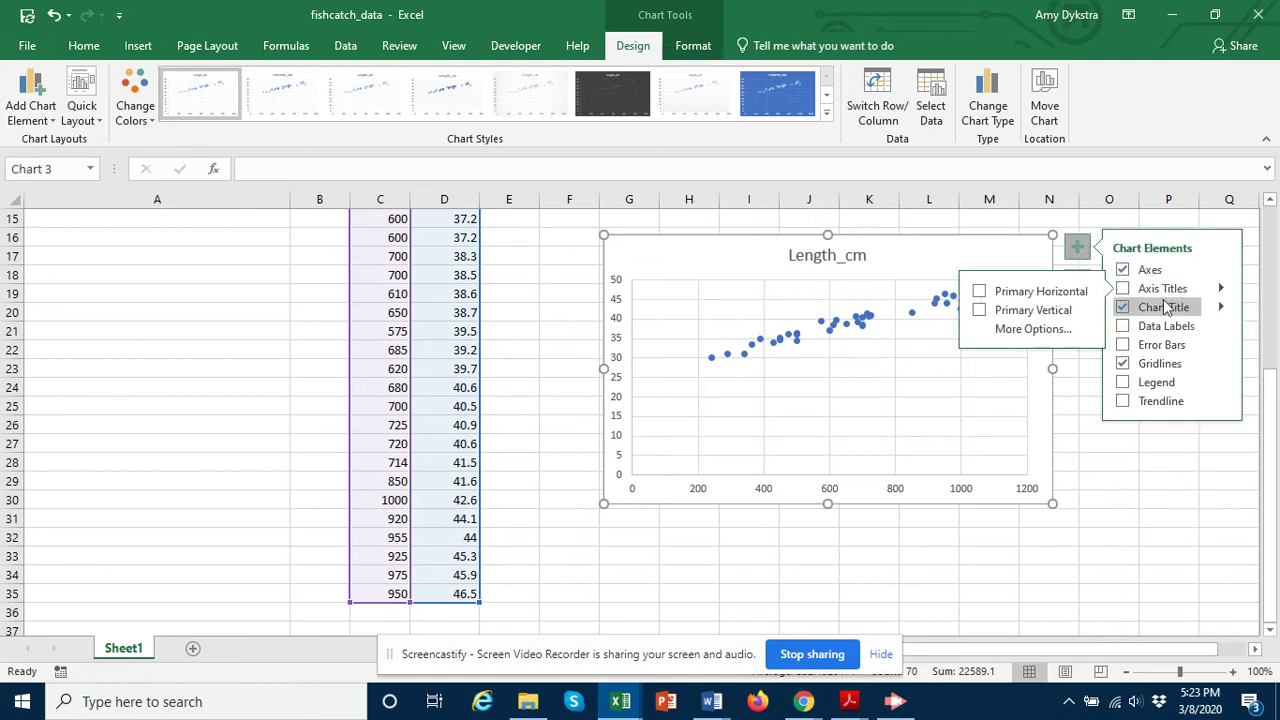
click(1040, 291)
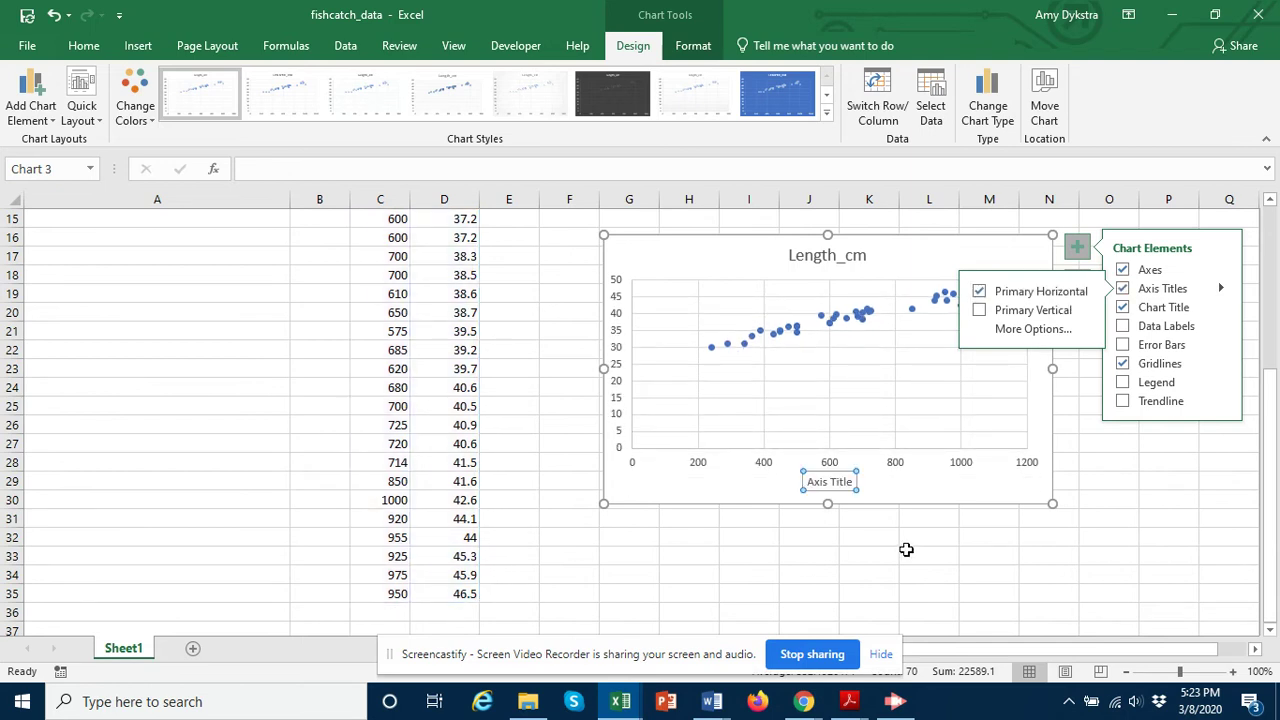
text(Weight (g)
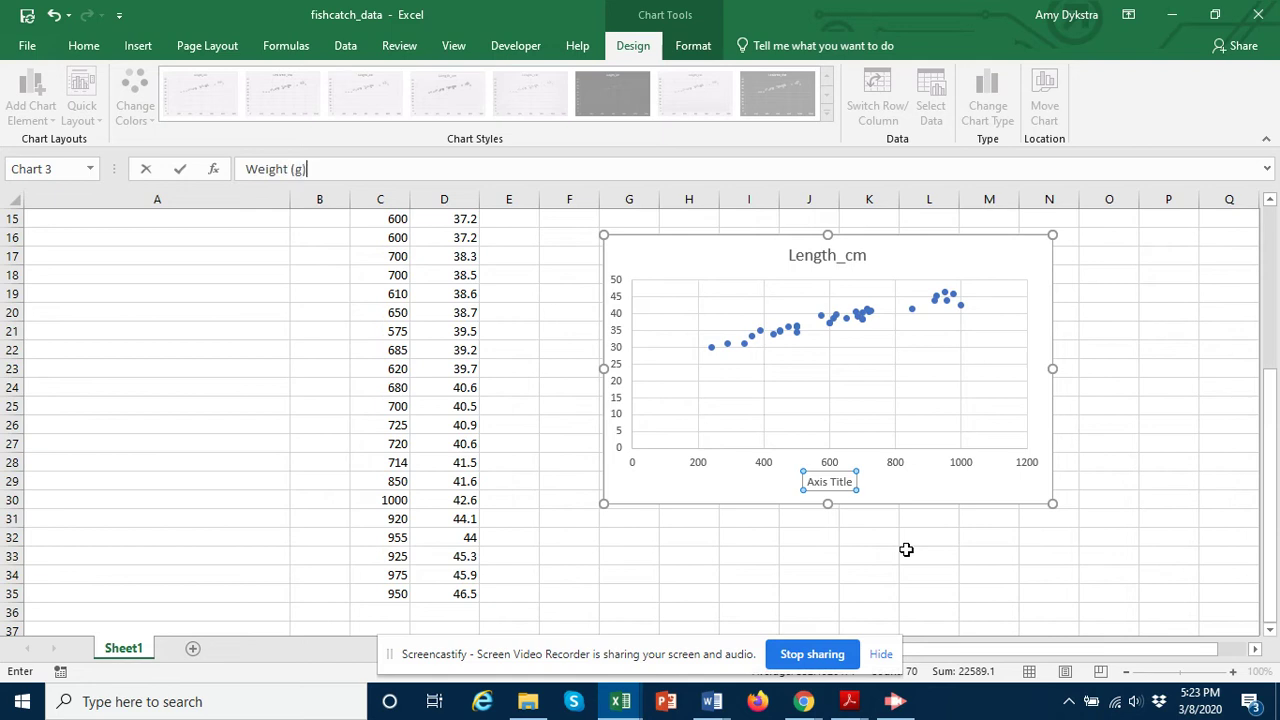
key(Return)
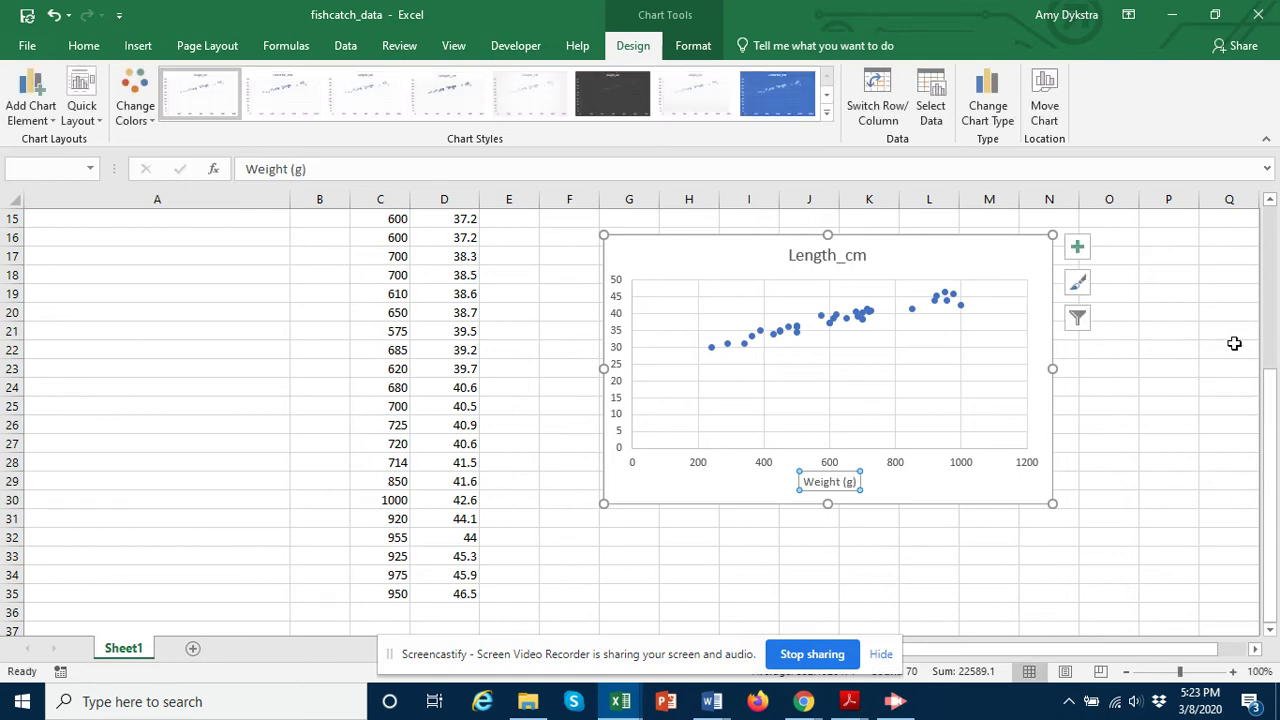
Add a primary vertical axis title reading "Length (cm)" and delete the chart title
click(1077, 248)
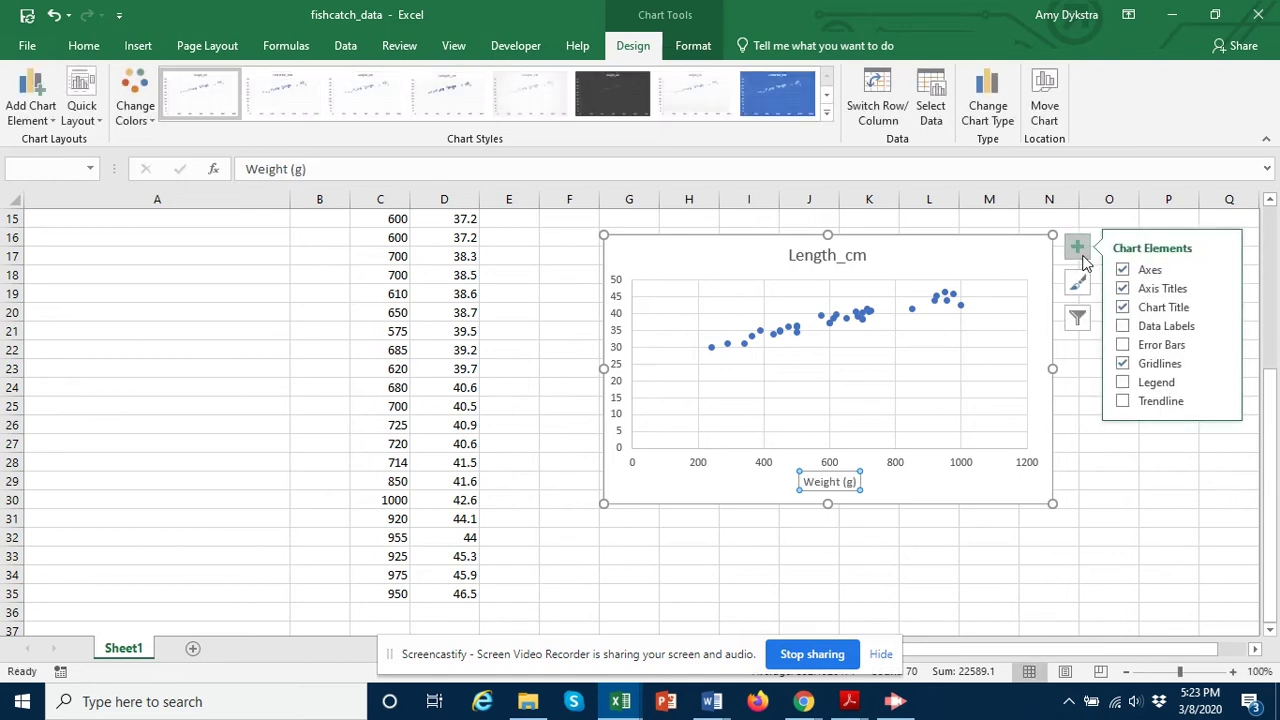
click(1221, 289)
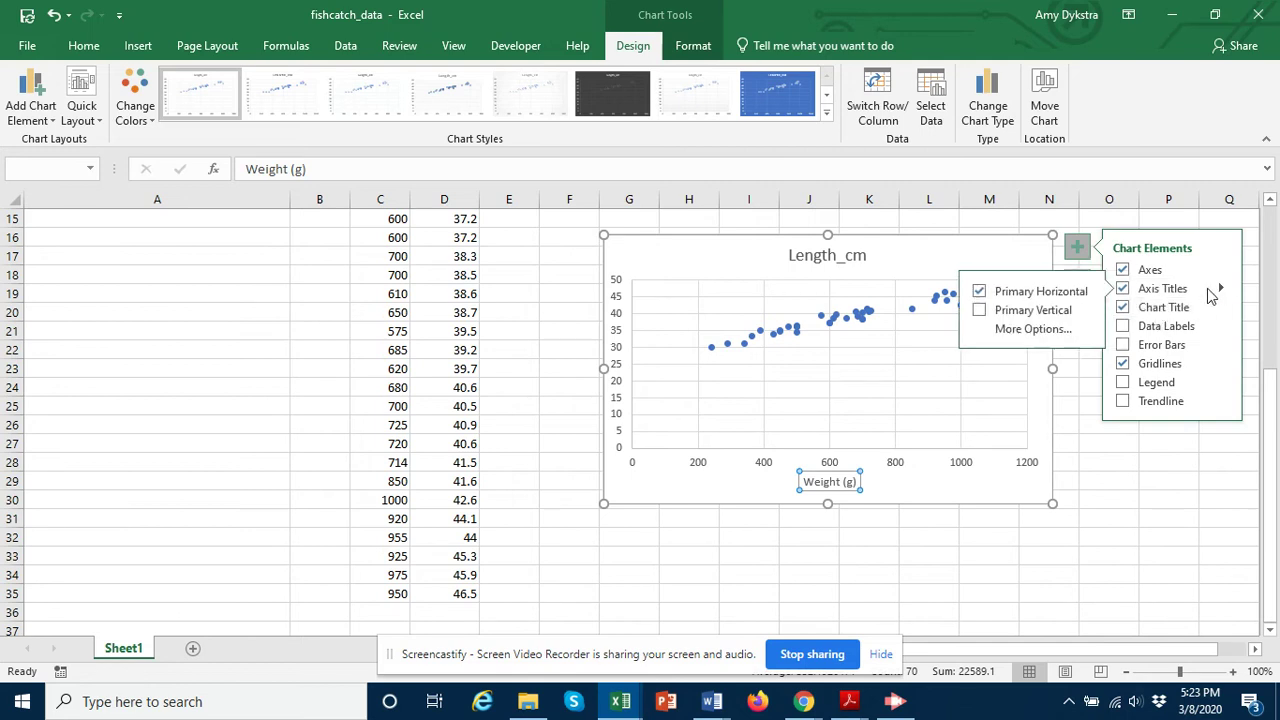
click(1047, 316)
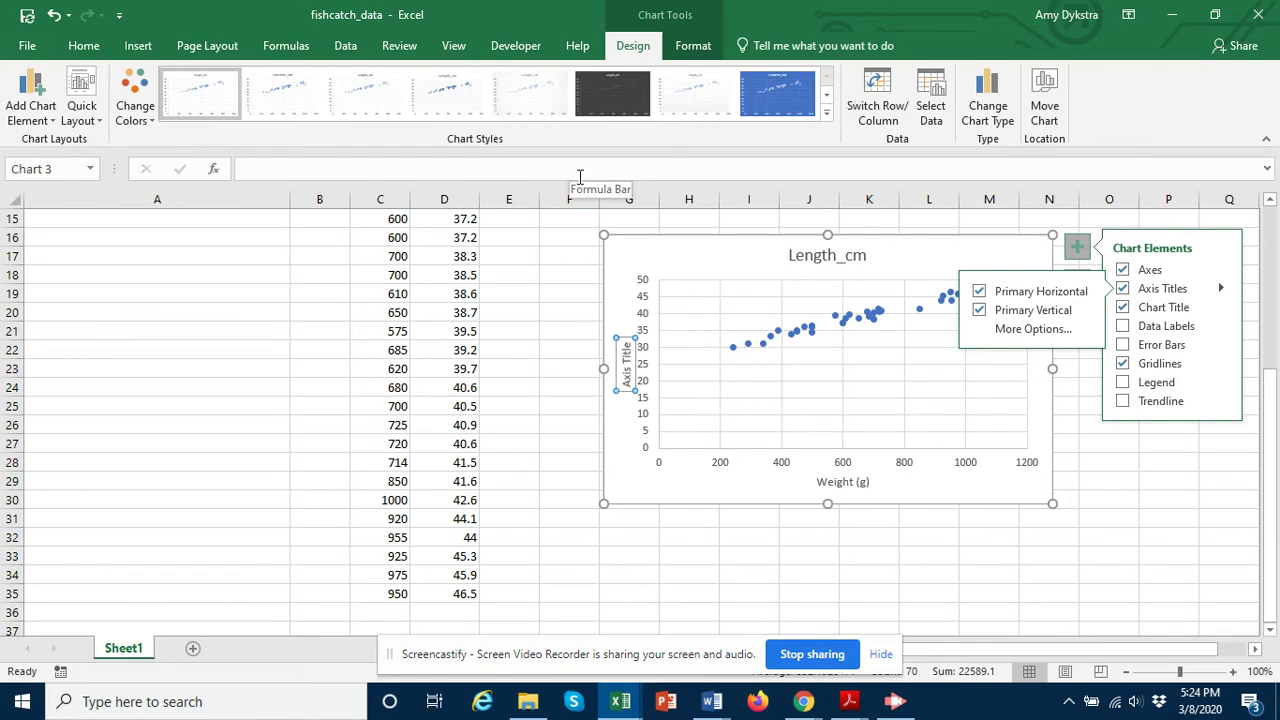
text(Length (cm)
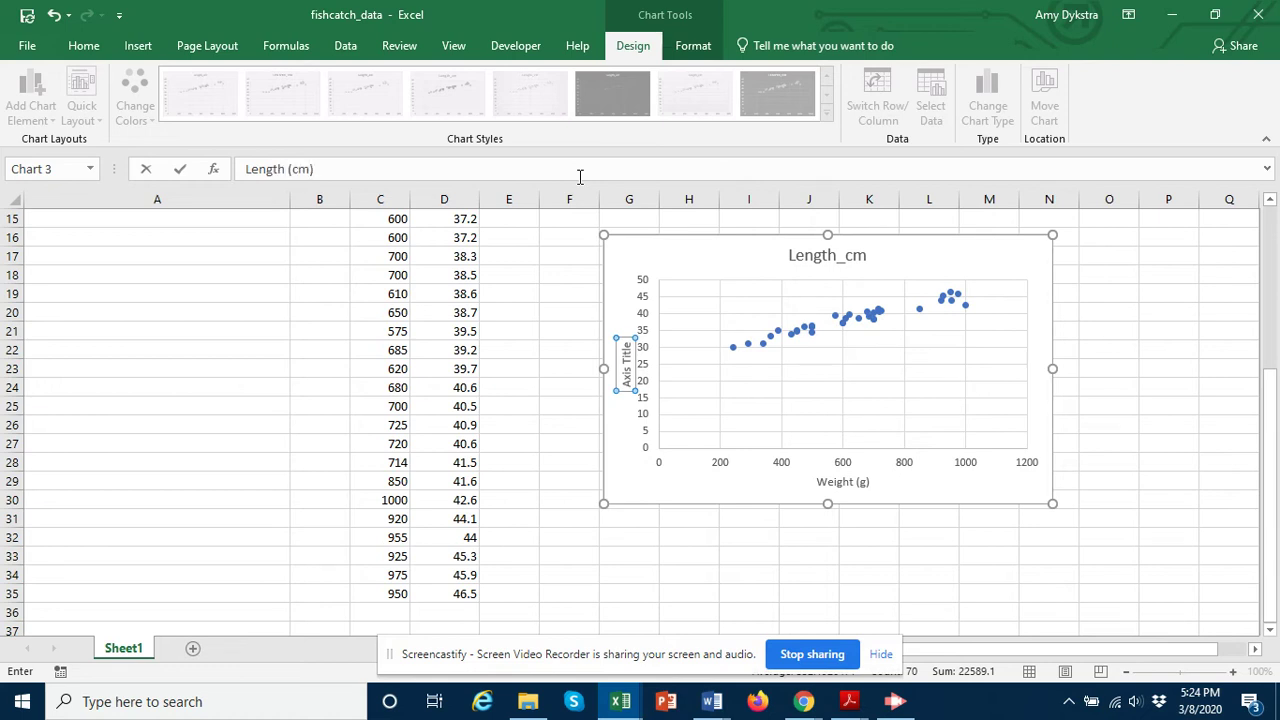
key(Return)
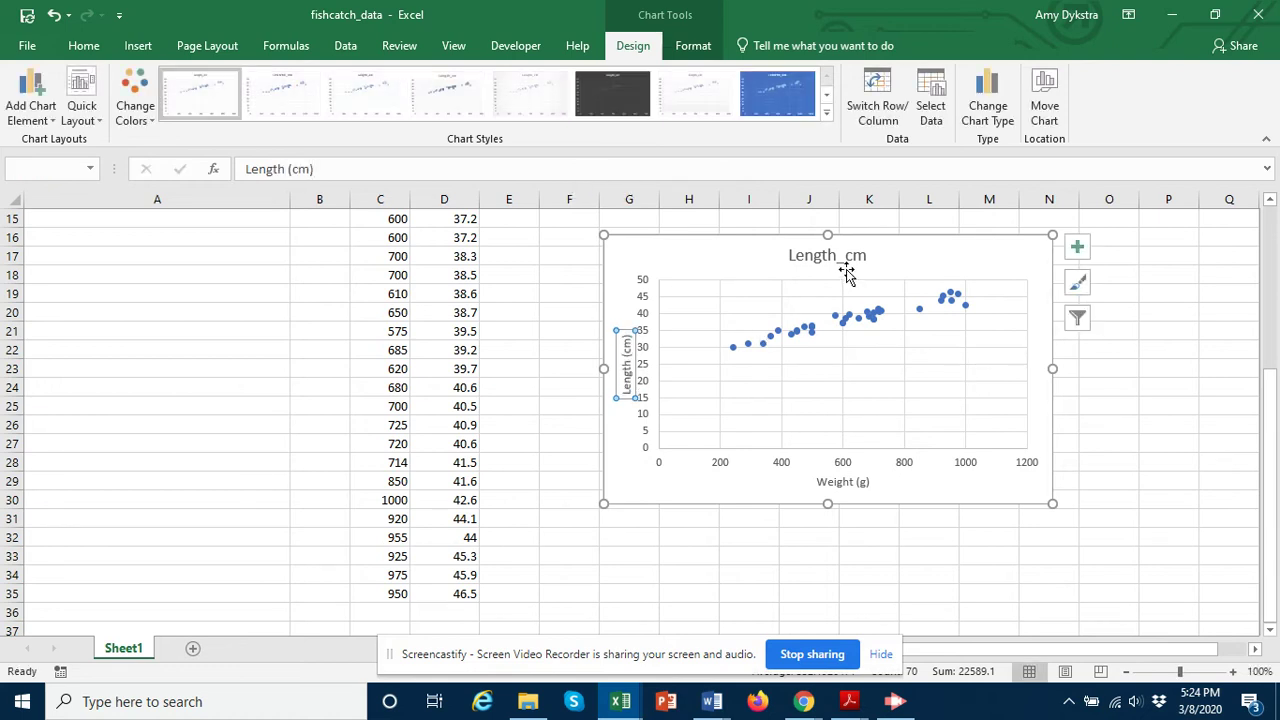
click(817, 258)
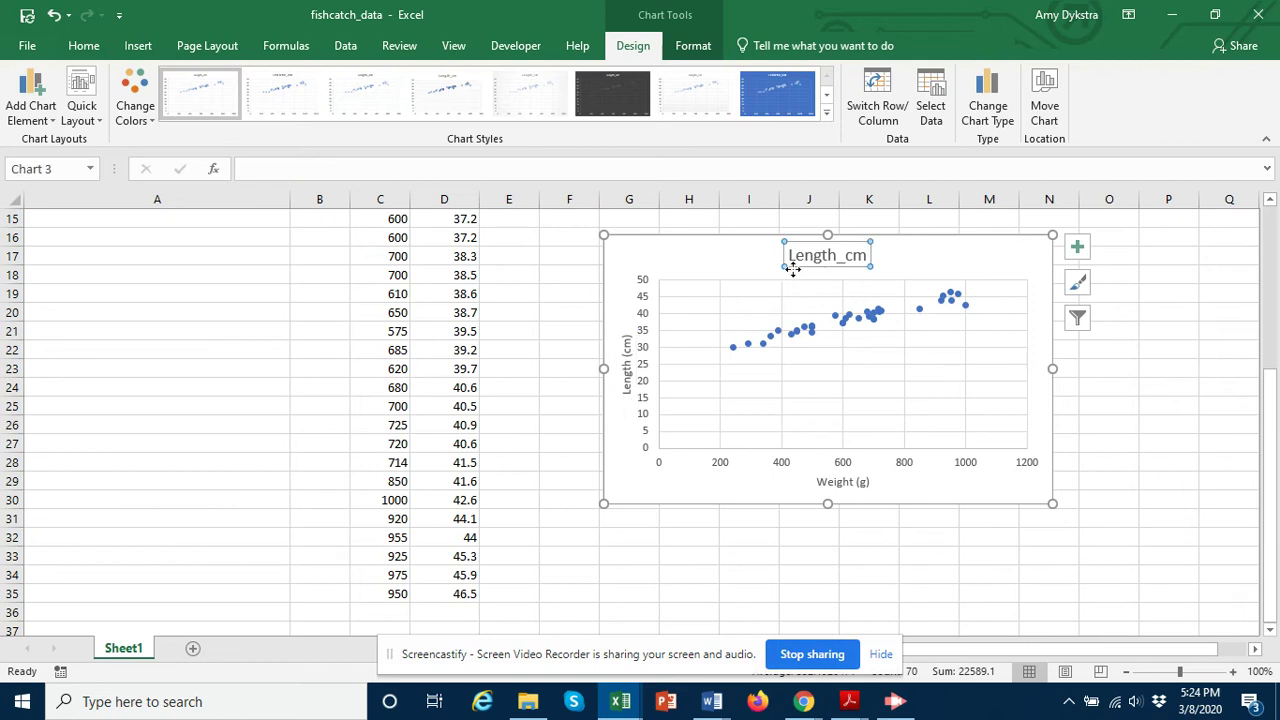
key(Delete)
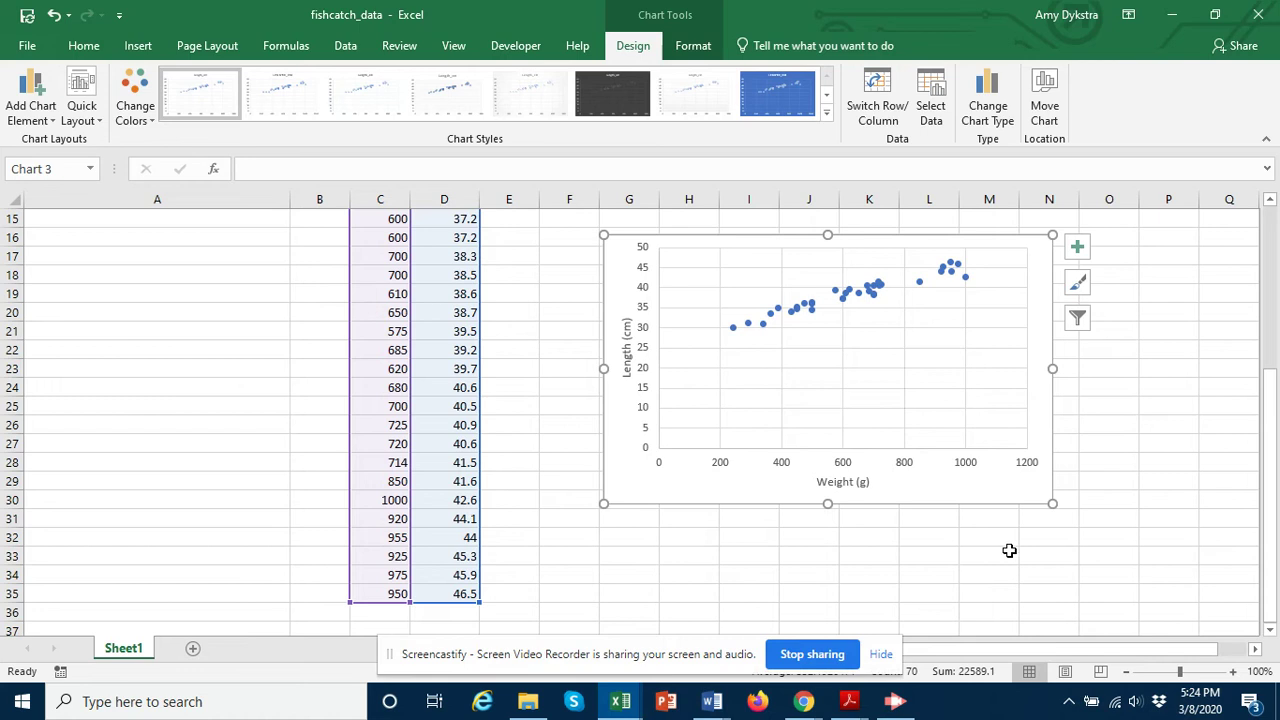
Add a linear trendline to the scatter chart with its equation and R-squared value displayed on the chart
click(1078, 249)
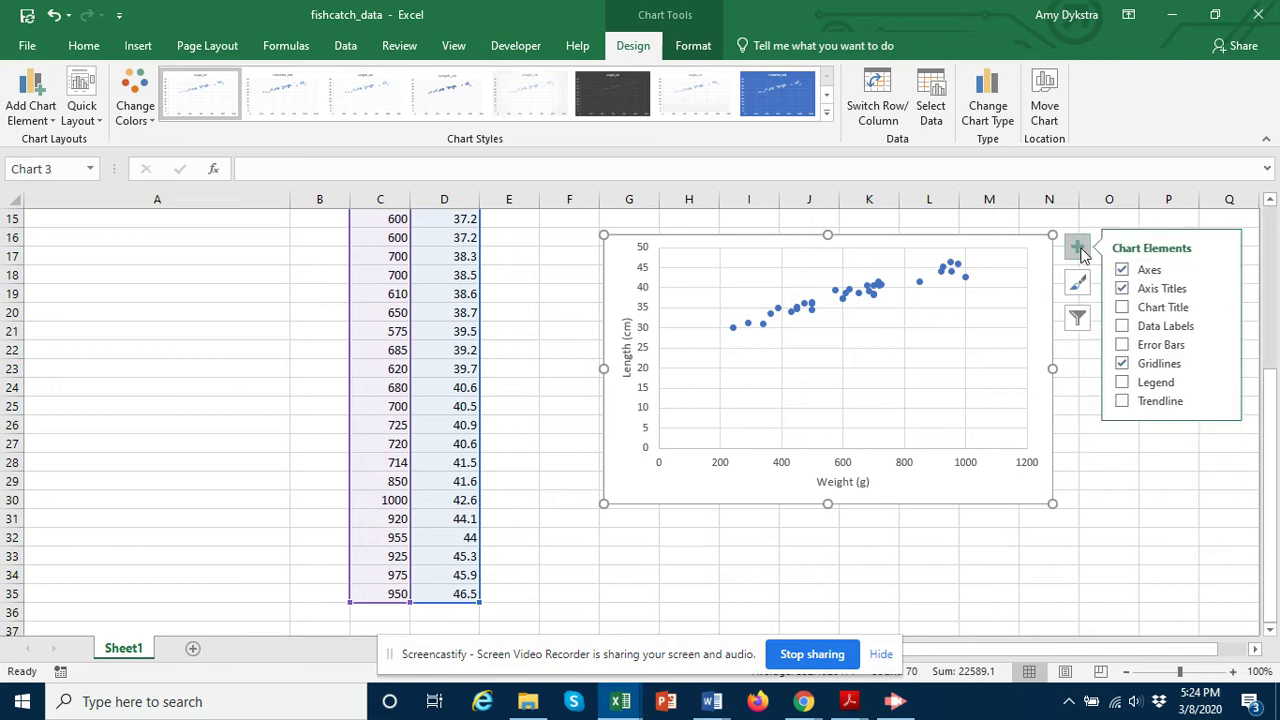
click(1221, 401)
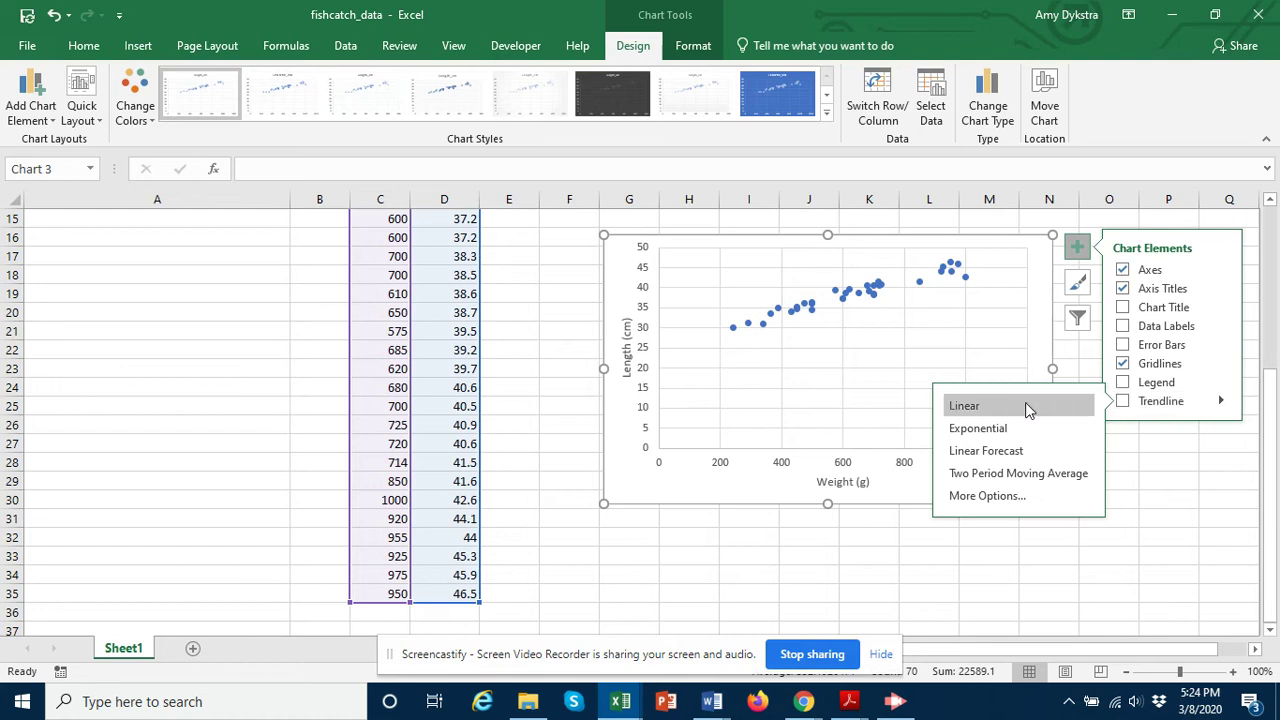
click(997, 494)
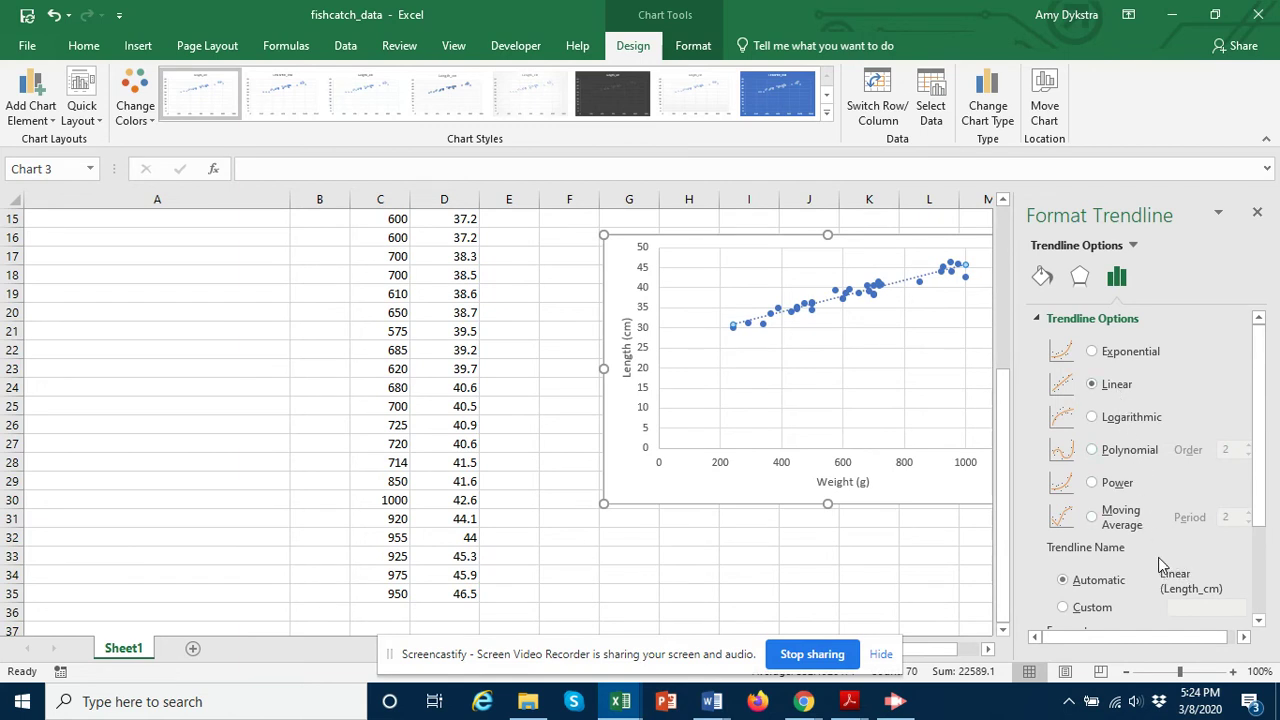
scroll(1158, 560, down, 3)
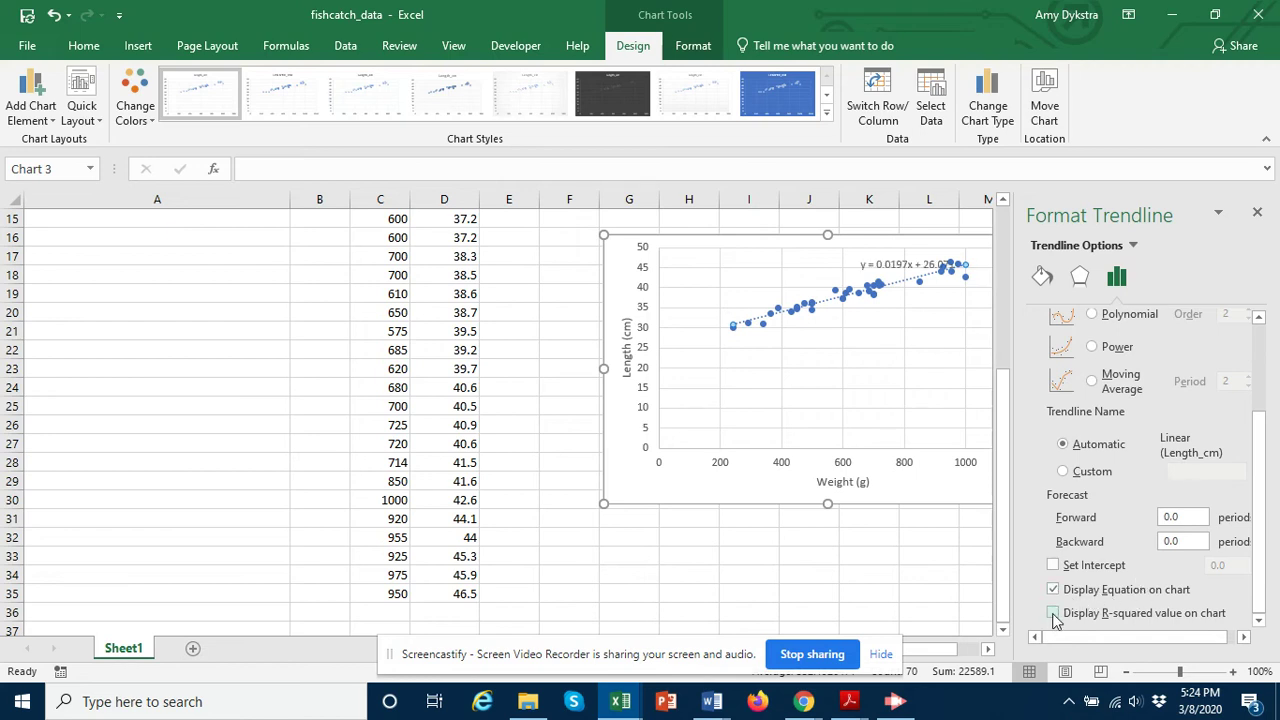
click(1053, 613)
click(1258, 215)
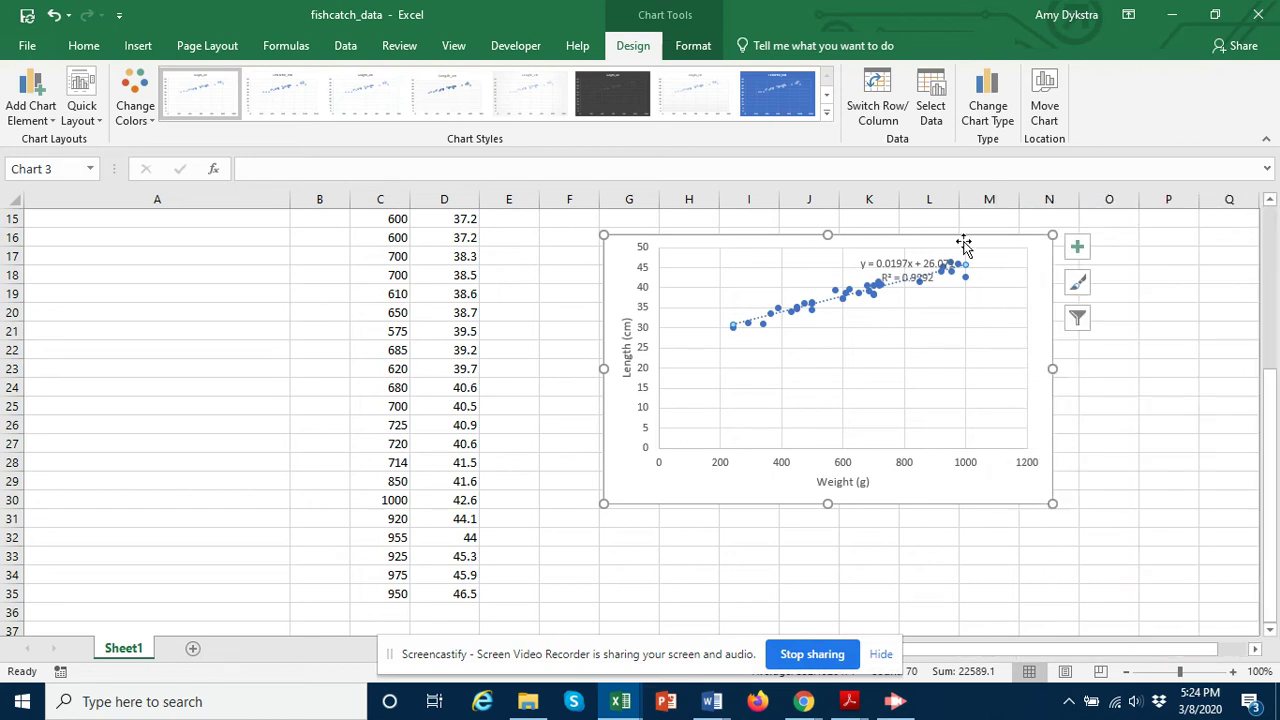
Move the trendline equation label away from the data points to the upper middle of the plot, and deselect the chart
drag(886, 266, 830, 258)
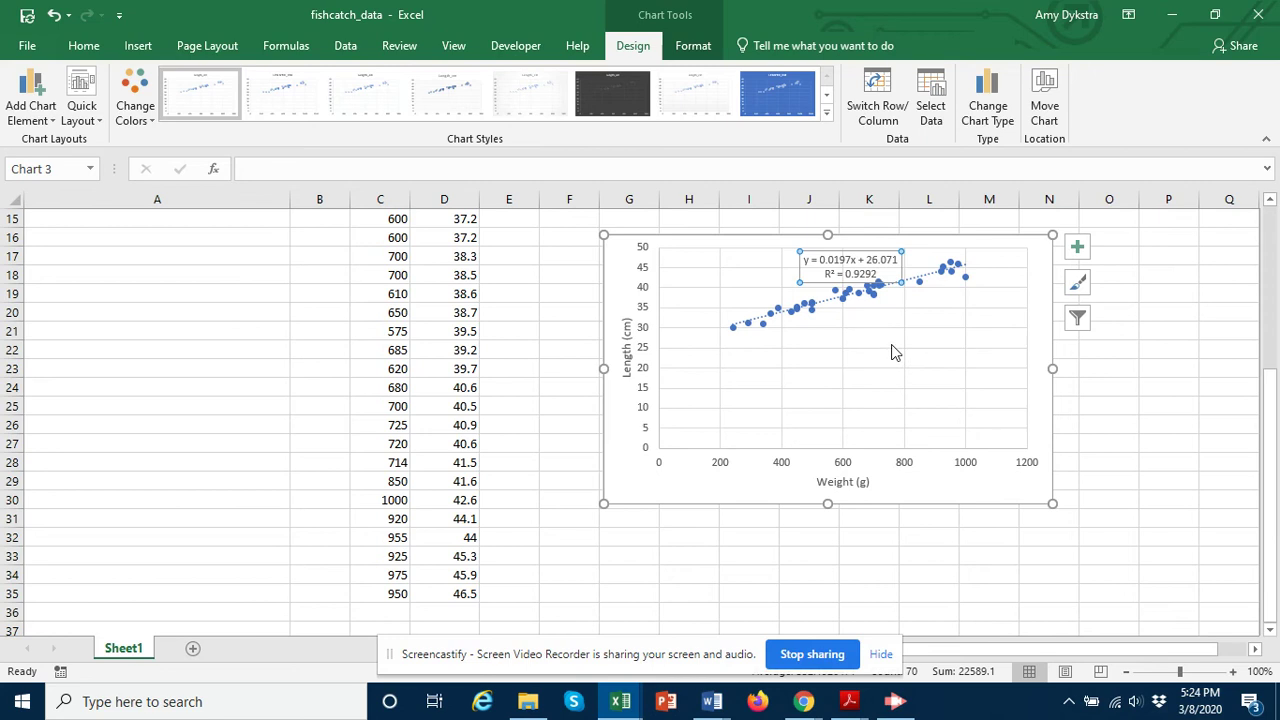
click(1052, 421)
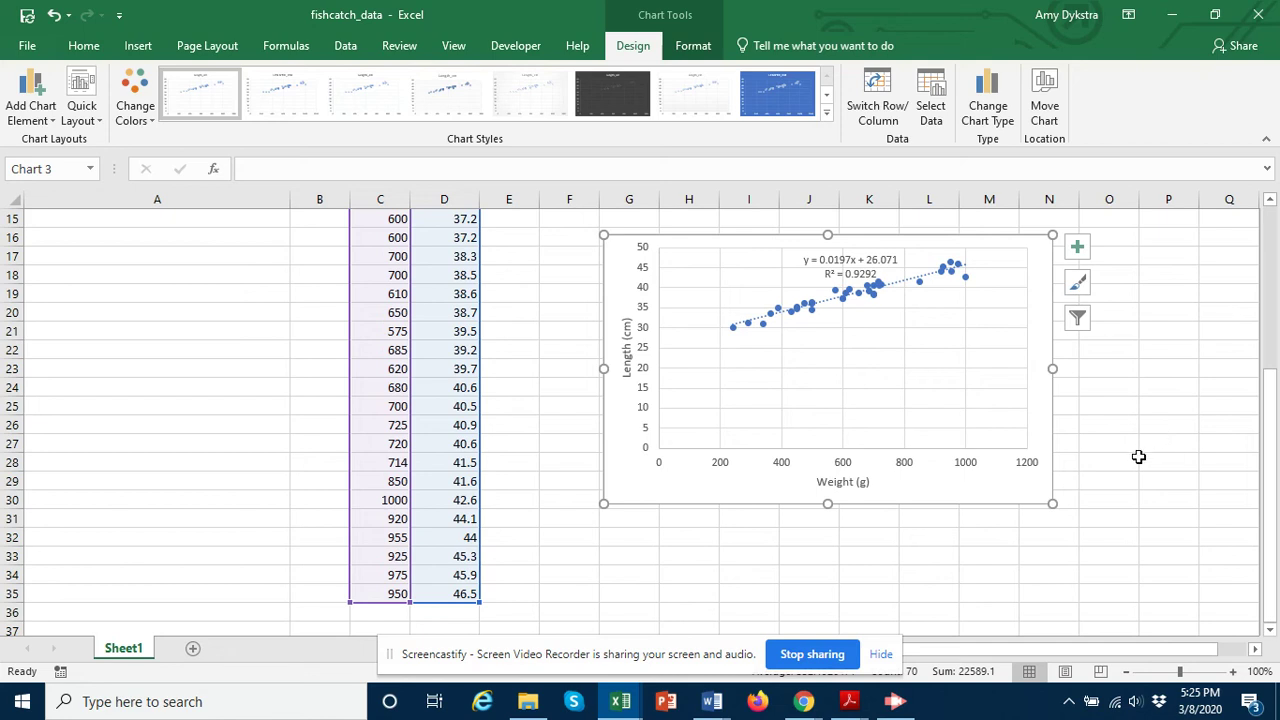
click(975, 559)
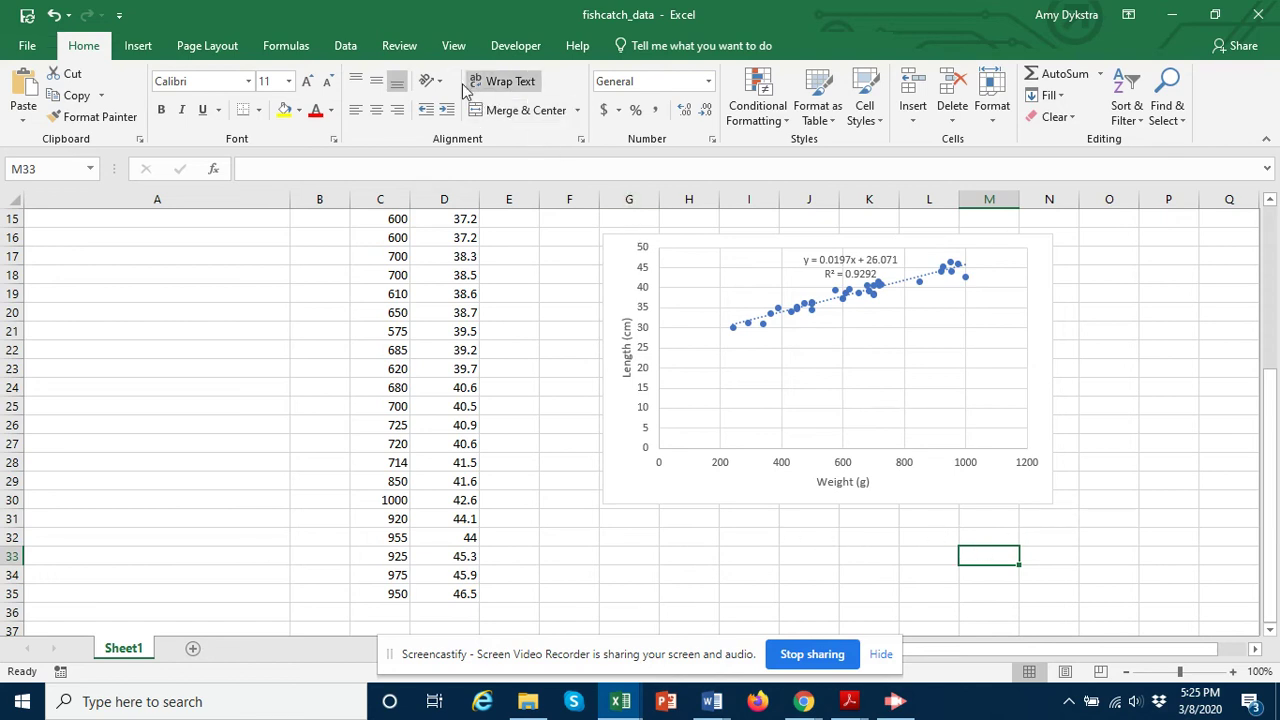
Start a Regression data analysis and set its Input Y Range to the length data with header, D1:D35
click(346, 45)
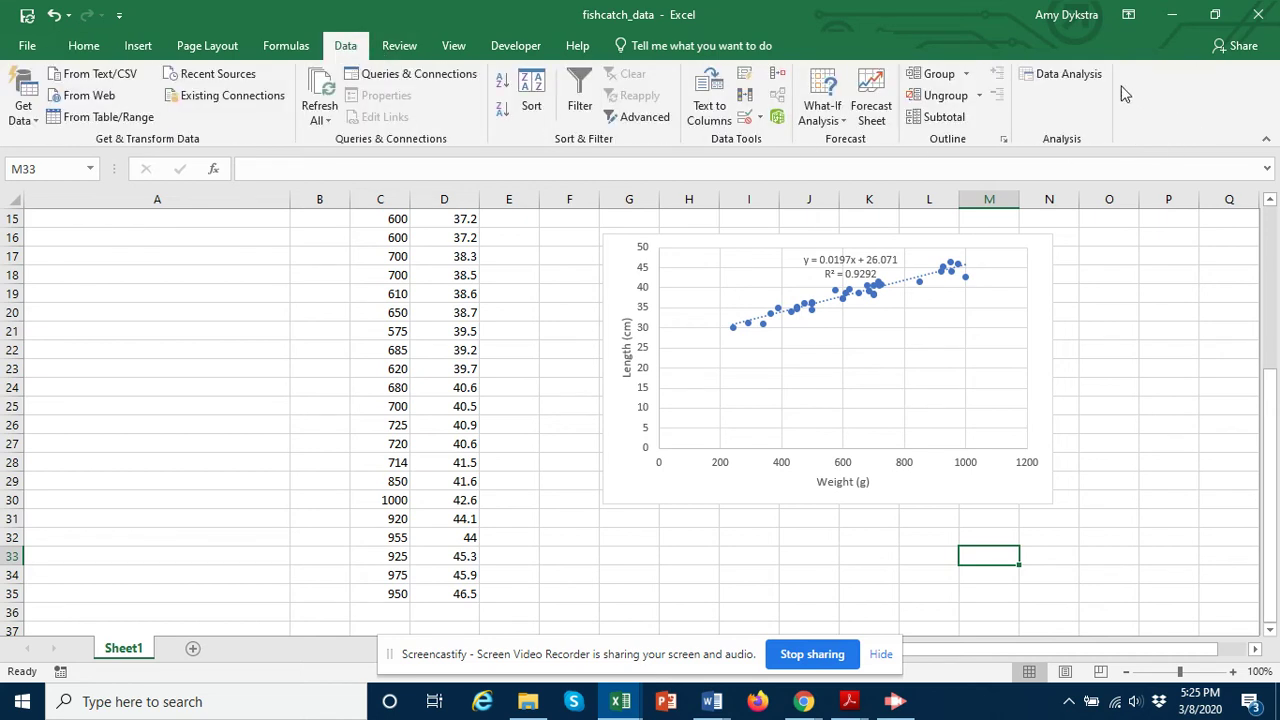
click(1063, 75)
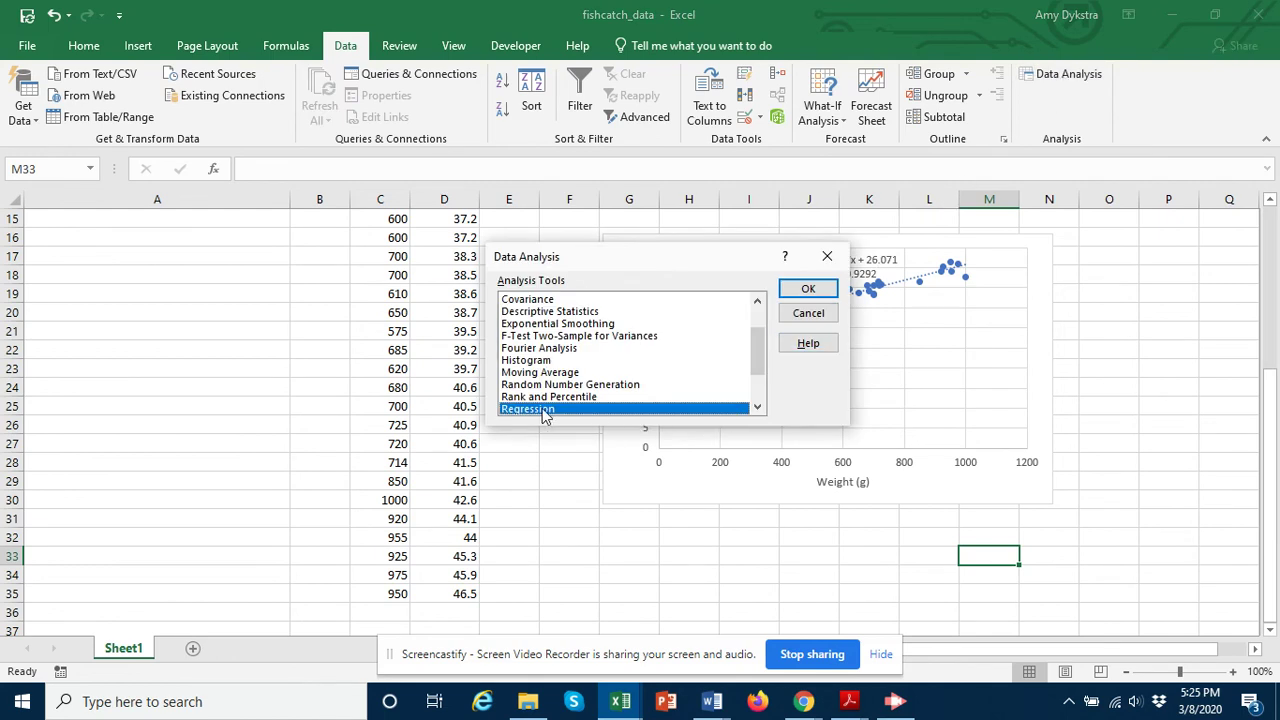
click(808, 290)
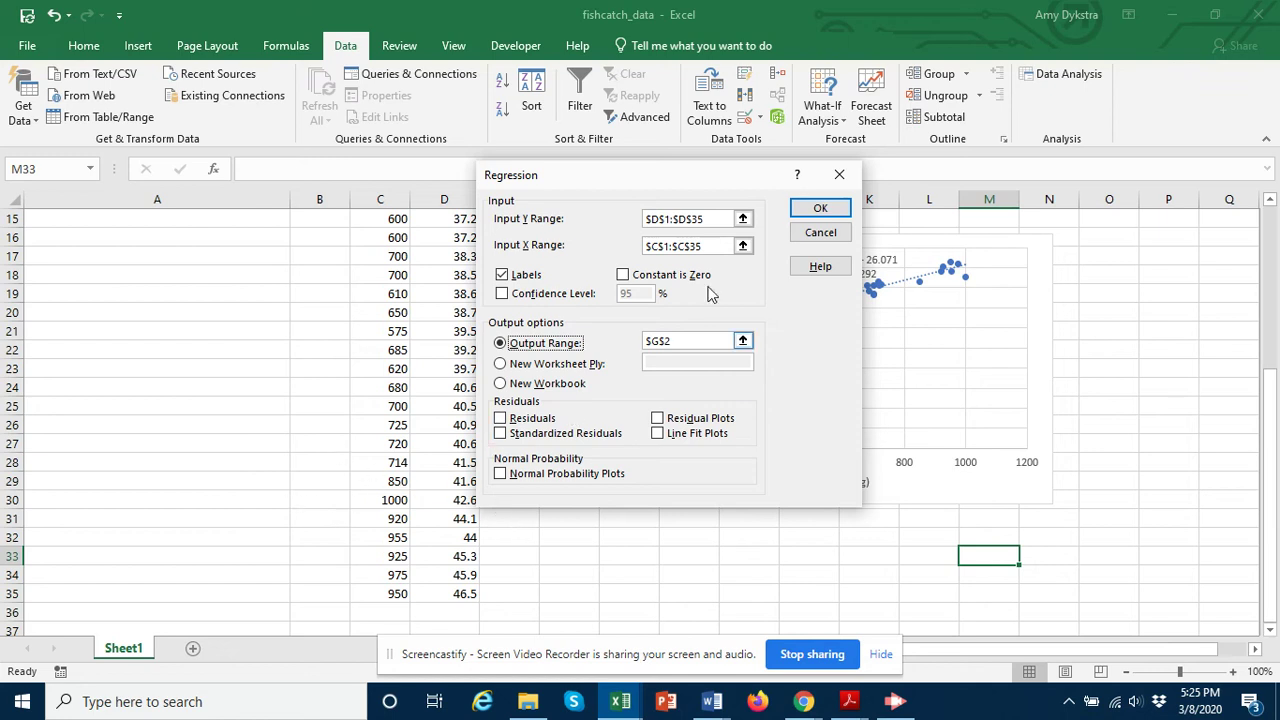
click(743, 219)
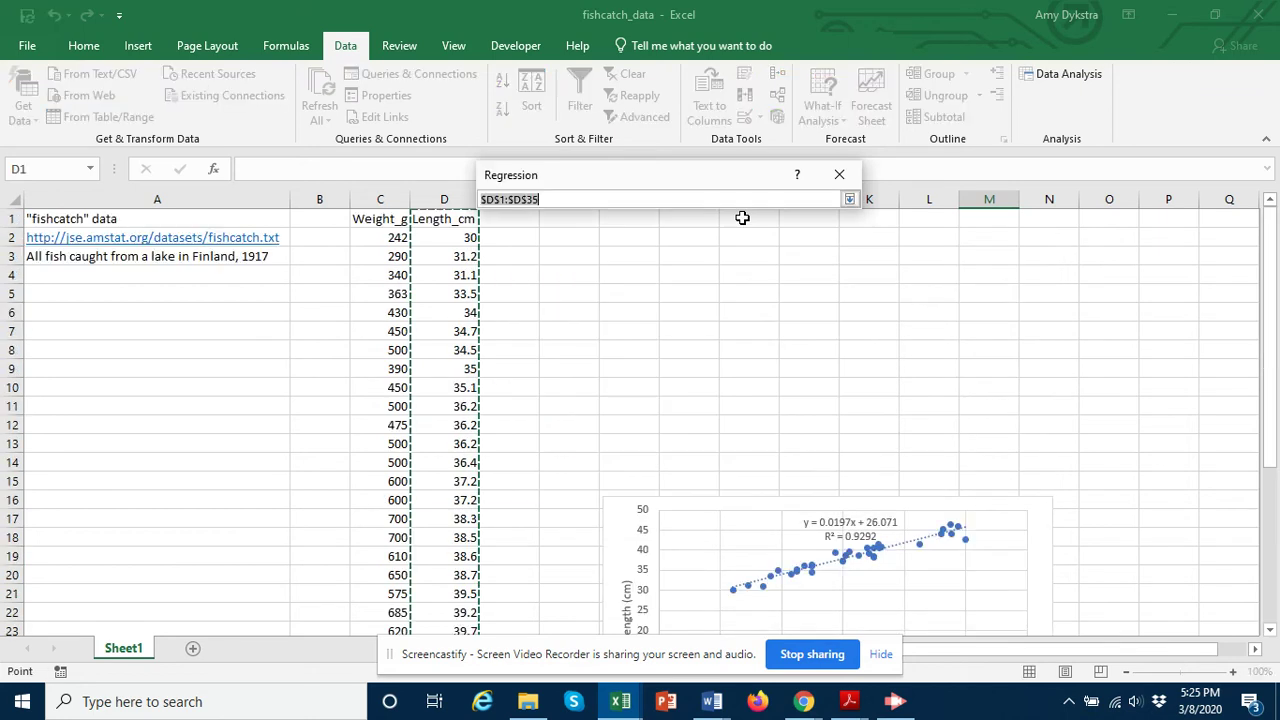
click(446, 218)
drag(446, 218, 460, 588)
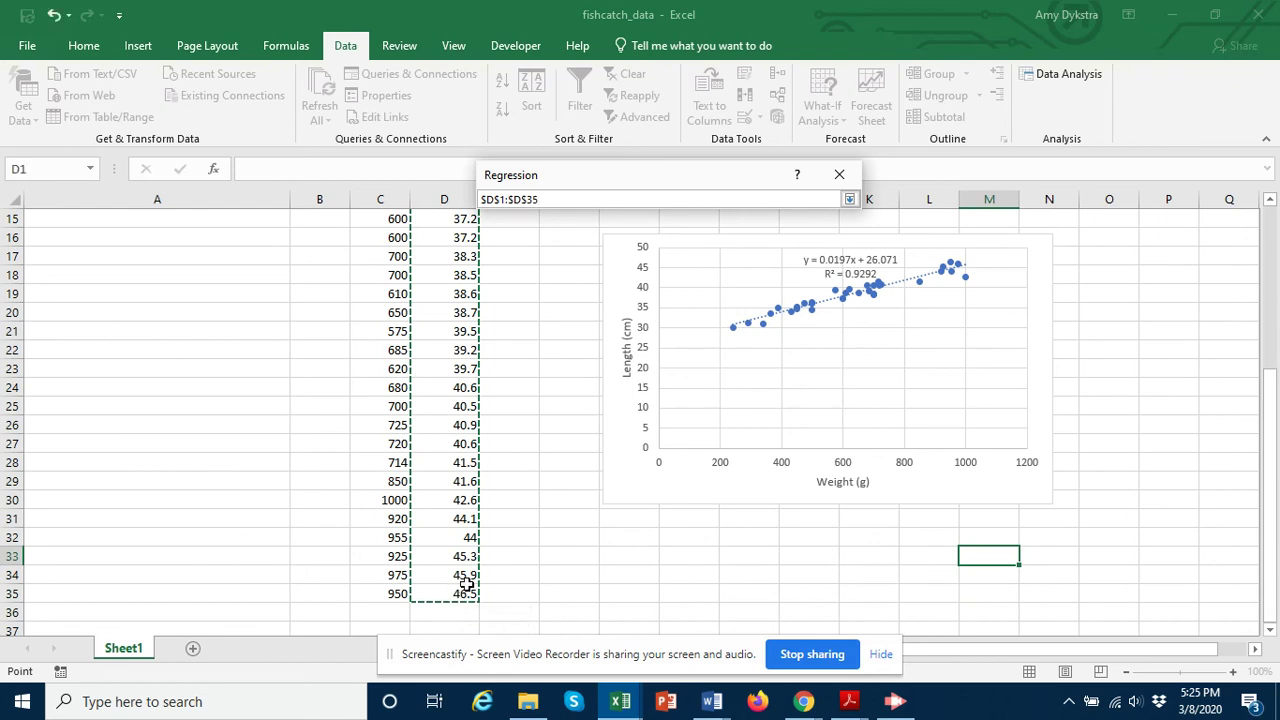
click(849, 199)
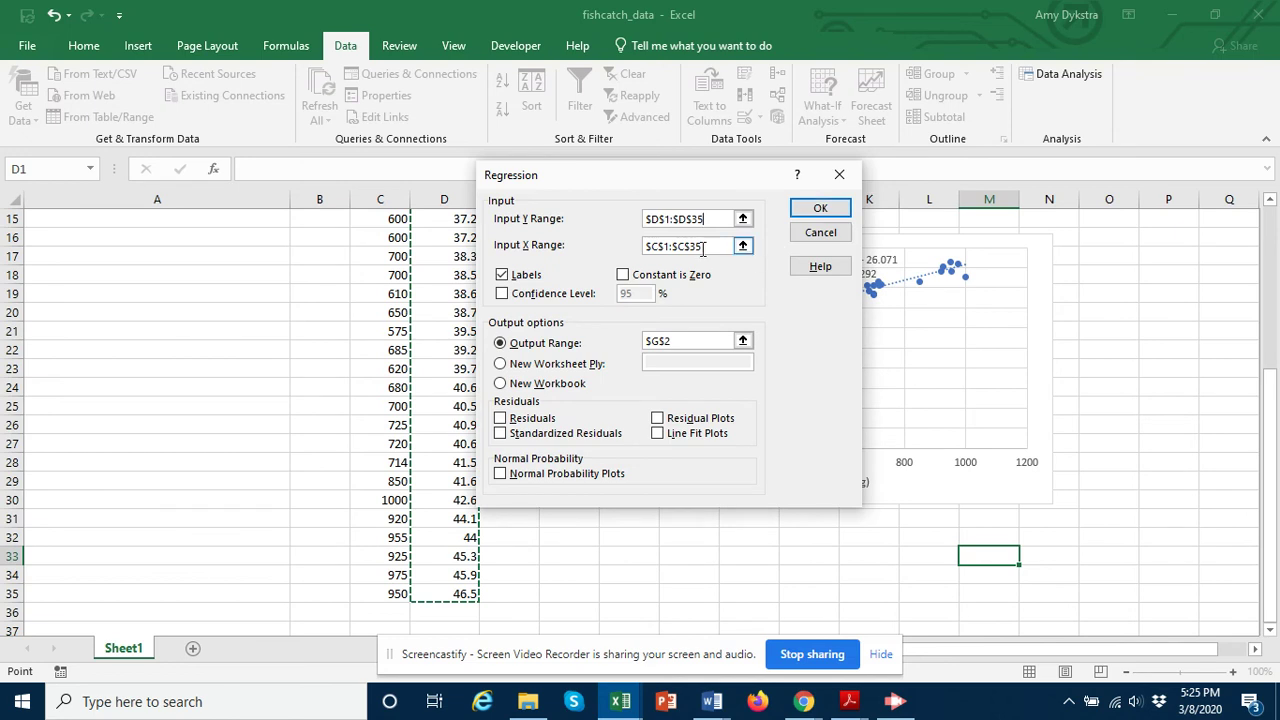
Set the regression's Input X Range to the weight data with header, C1:C35
click(743, 246)
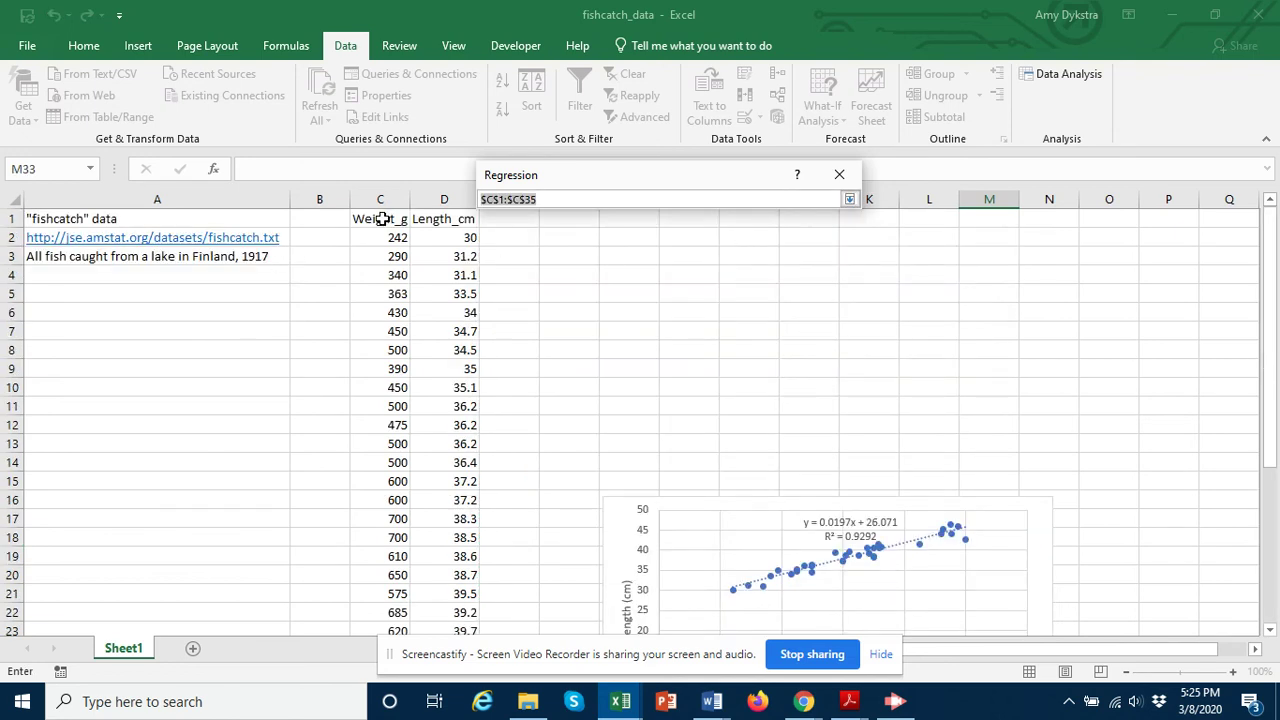
drag(380, 217, 385, 592)
click(849, 199)
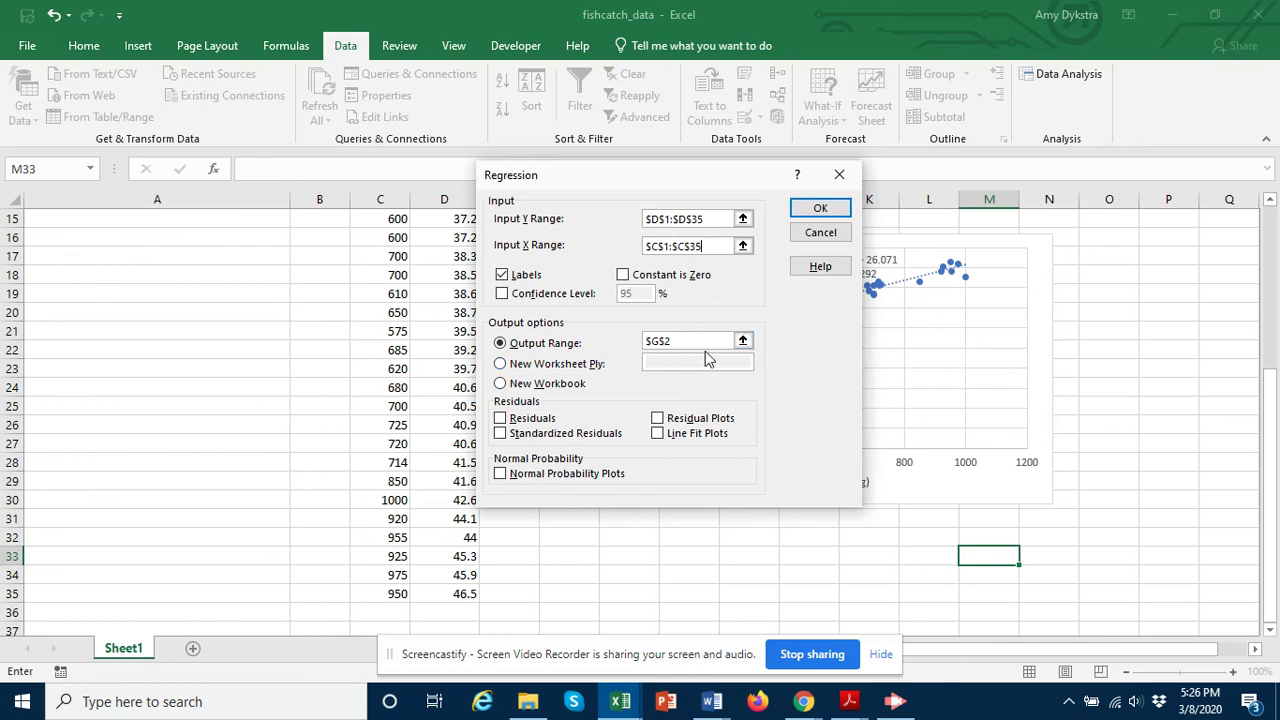
Set the regression's Output Range to cell O2, clear of the chart, and run the analysis
click(743, 342)
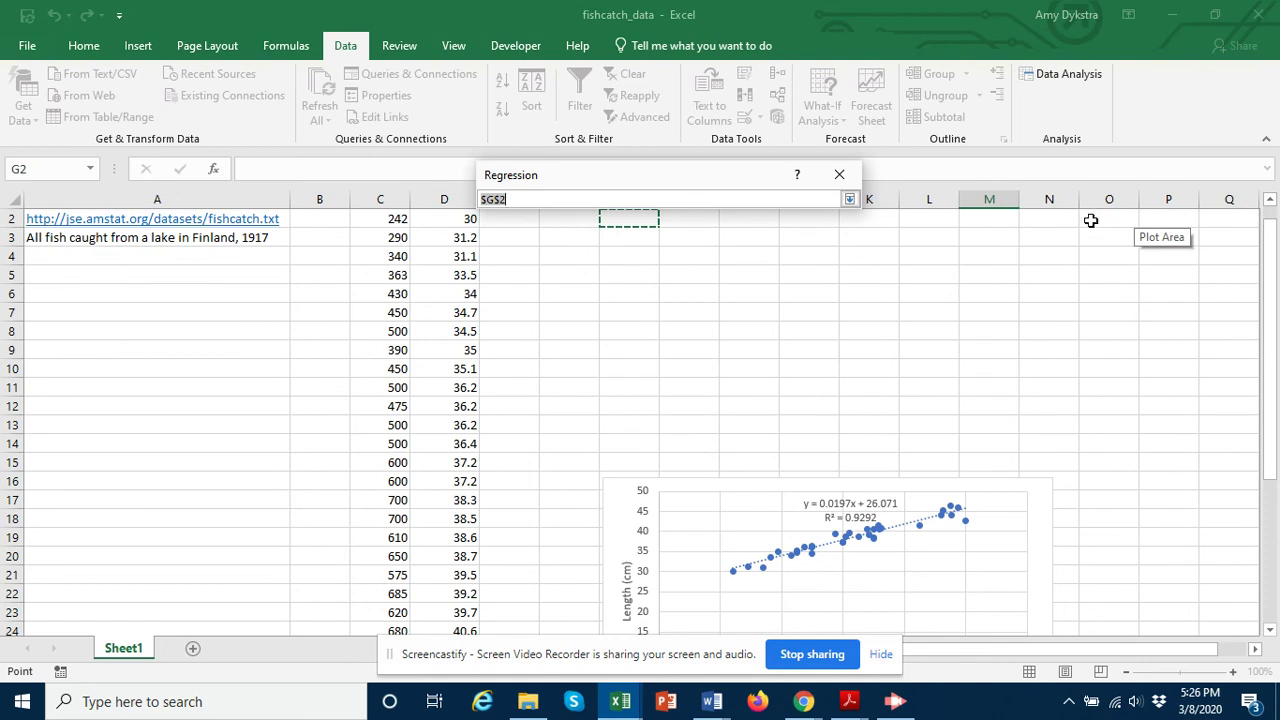
click(1091, 220)
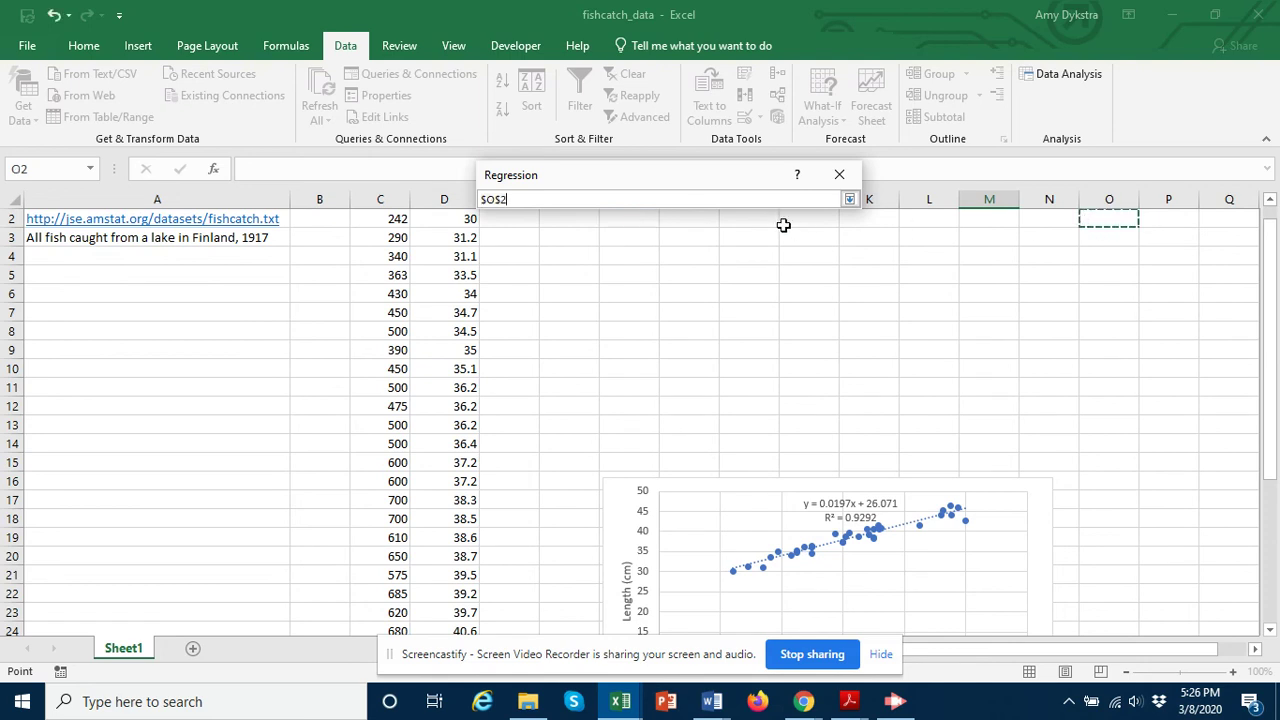
click(849, 199)
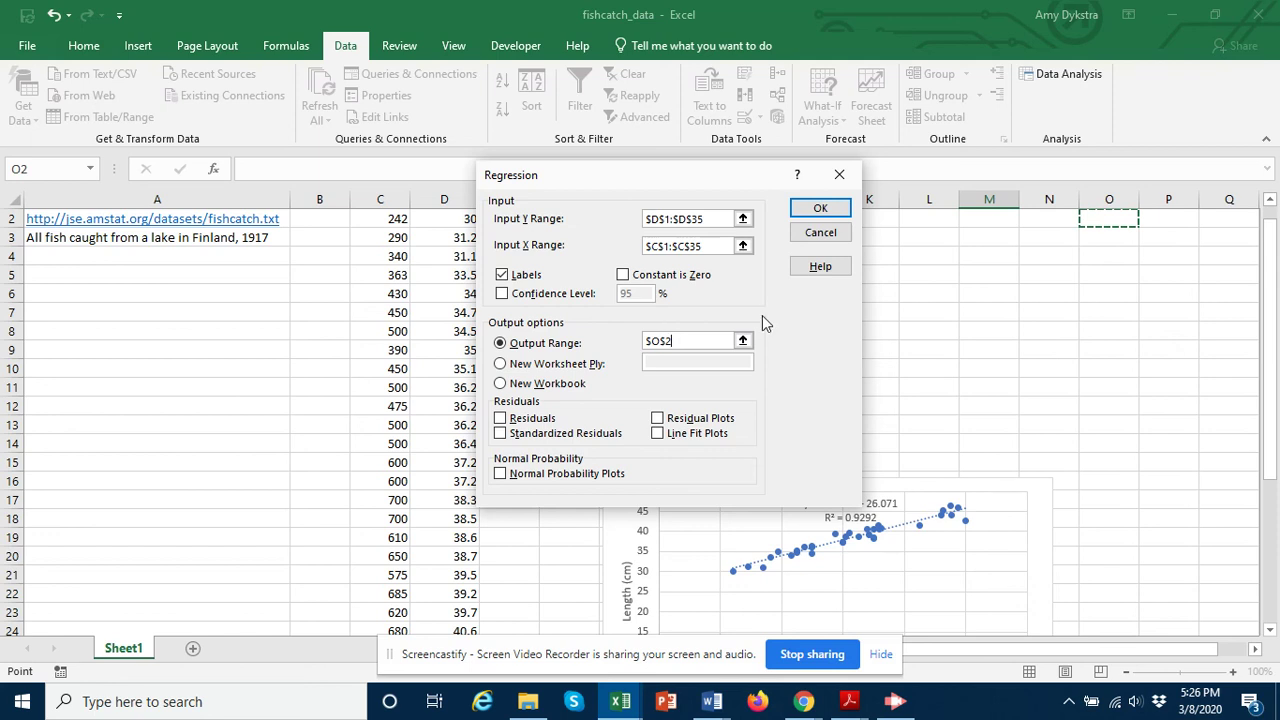
click(820, 208)
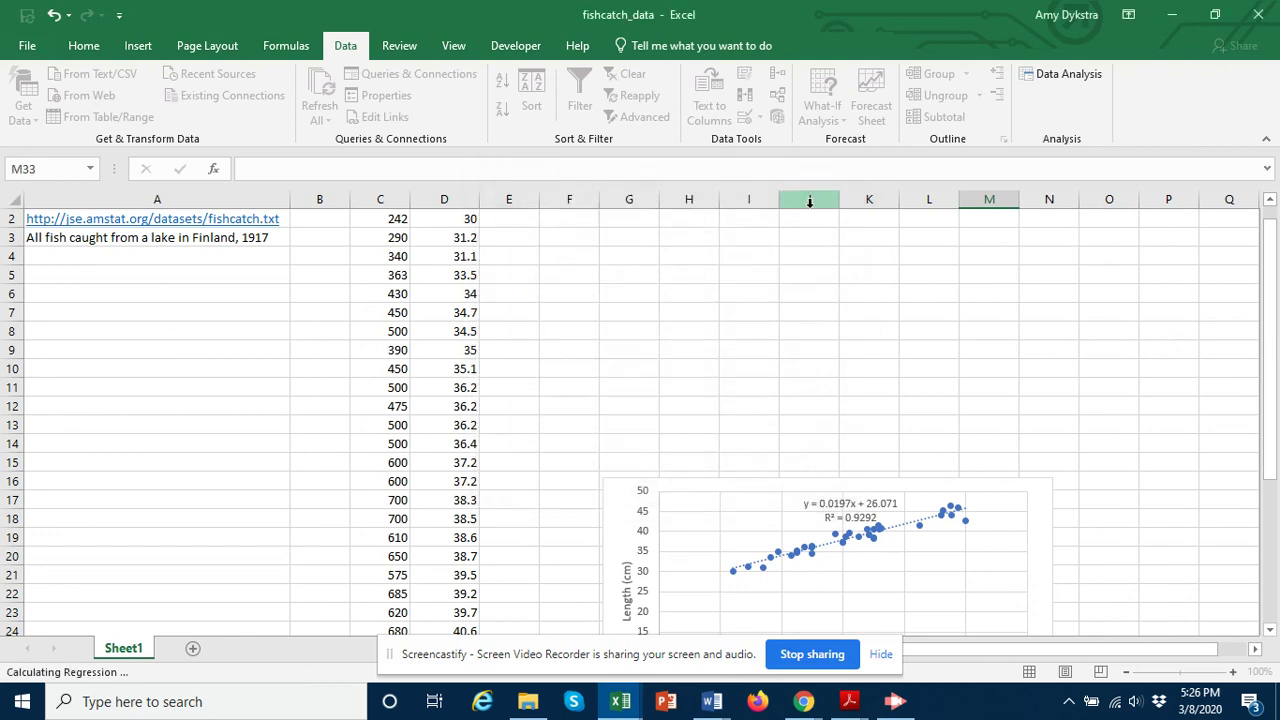
Widen columns O and P of the regression summary output so their labels and values are easier to read
click(1255, 649)
click(1255, 649)
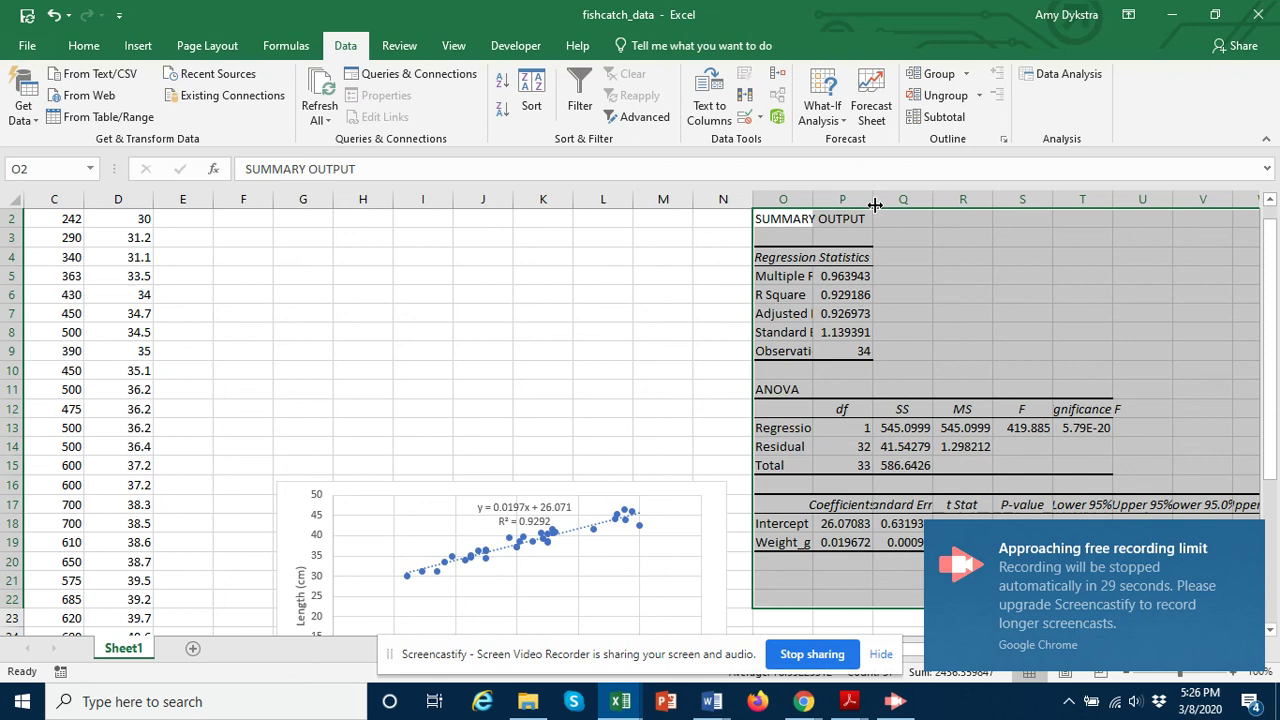
drag(874, 201, 838, 193)
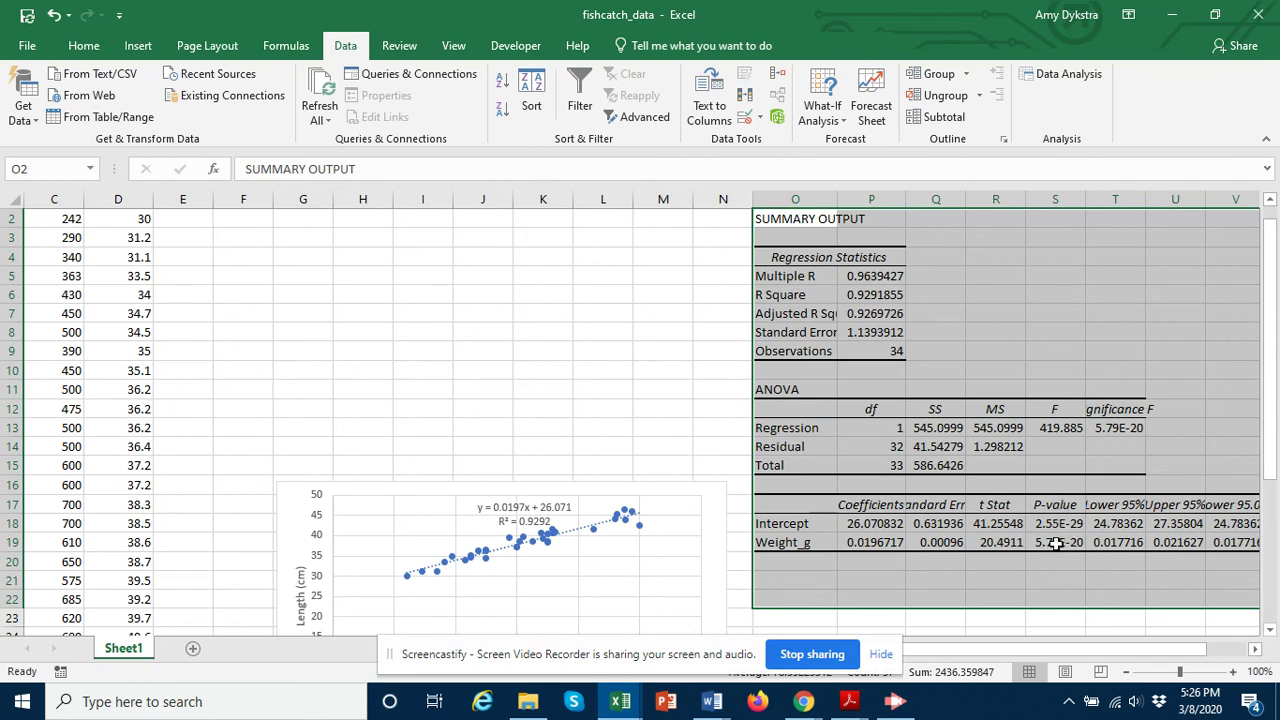
Inspect the Weight_g P-value and the R Square value in the regression output
click(1056, 543)
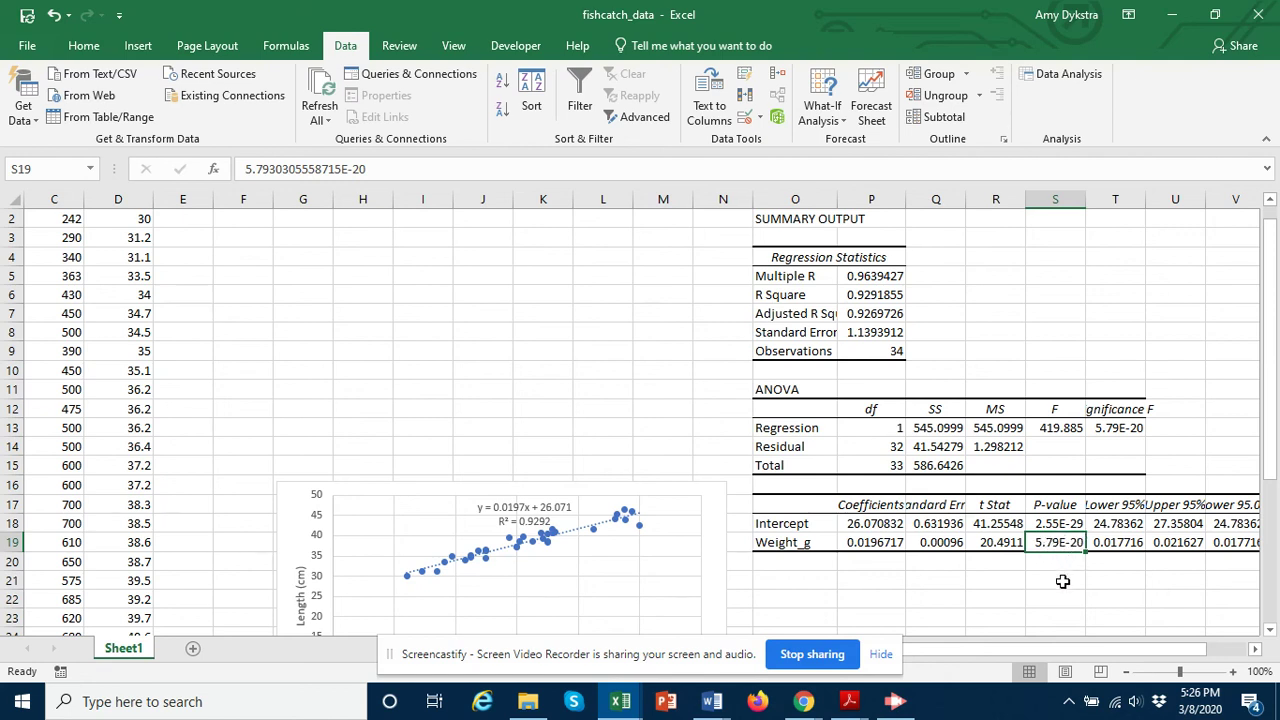
click(860, 296)
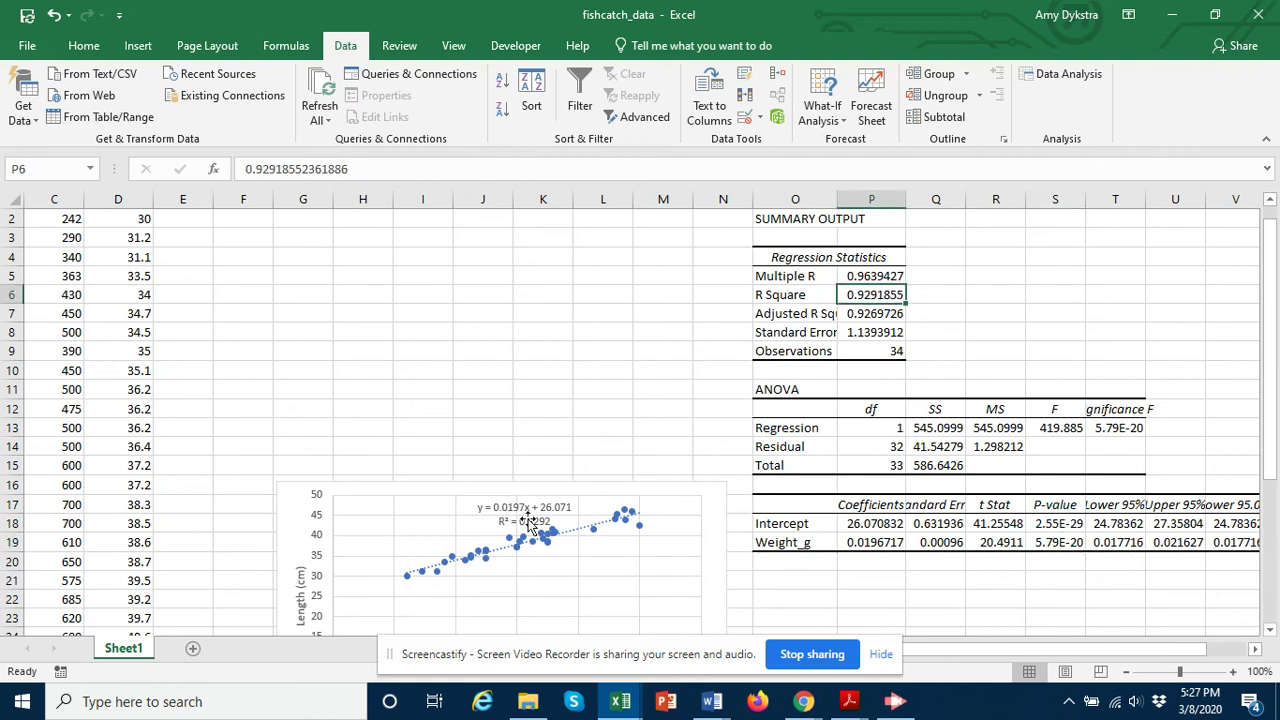